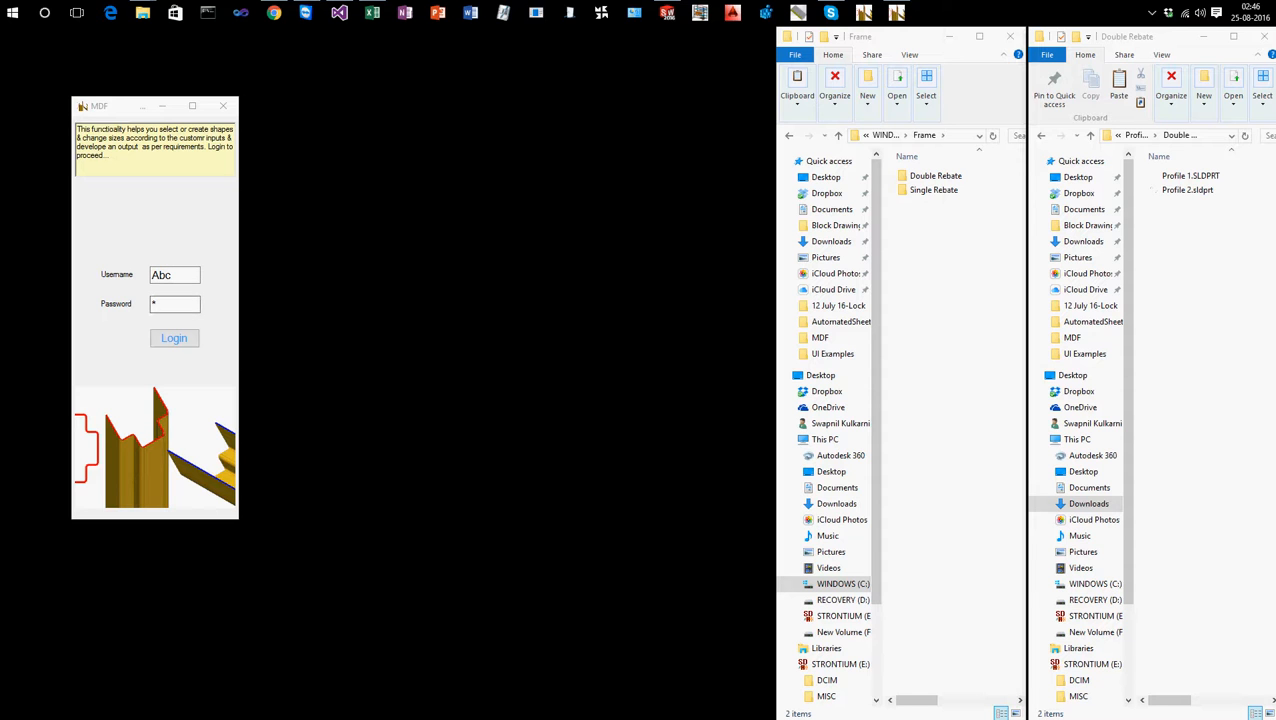
- Log in with the prefilled account, then enter the customer name, contact name and job number and continue to the profile definition
double_click(163, 275)
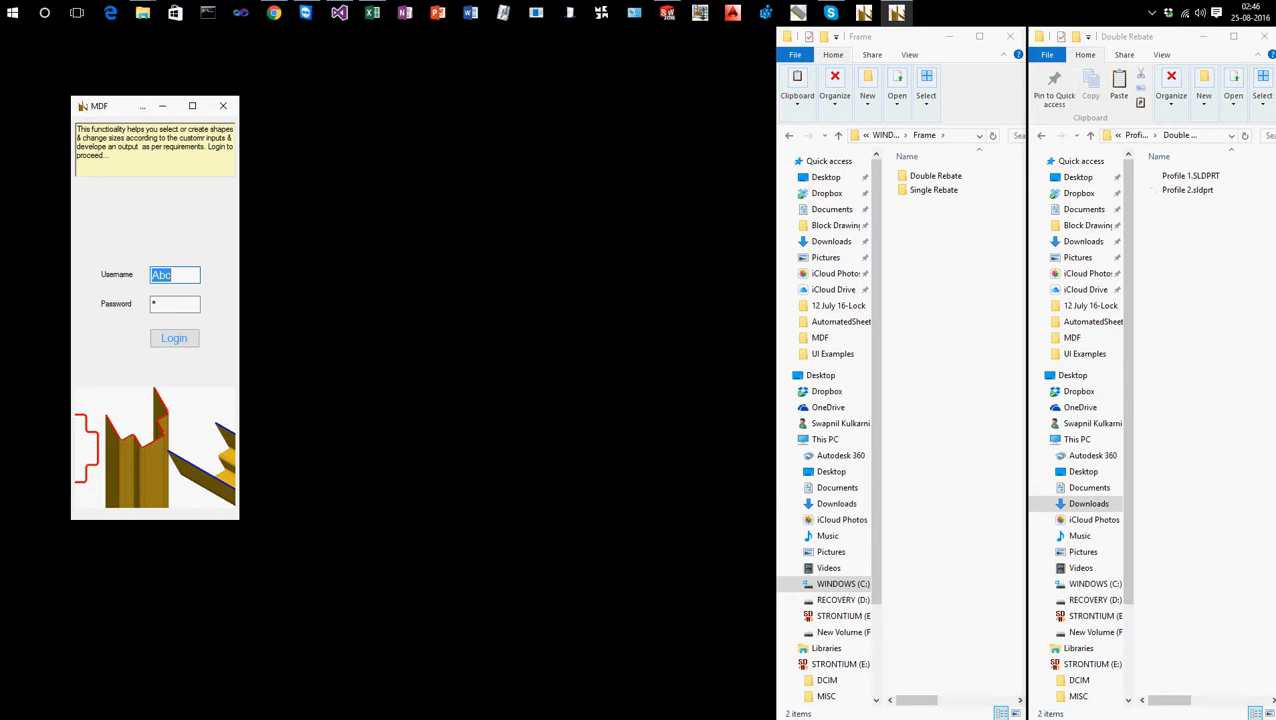
key(Return)
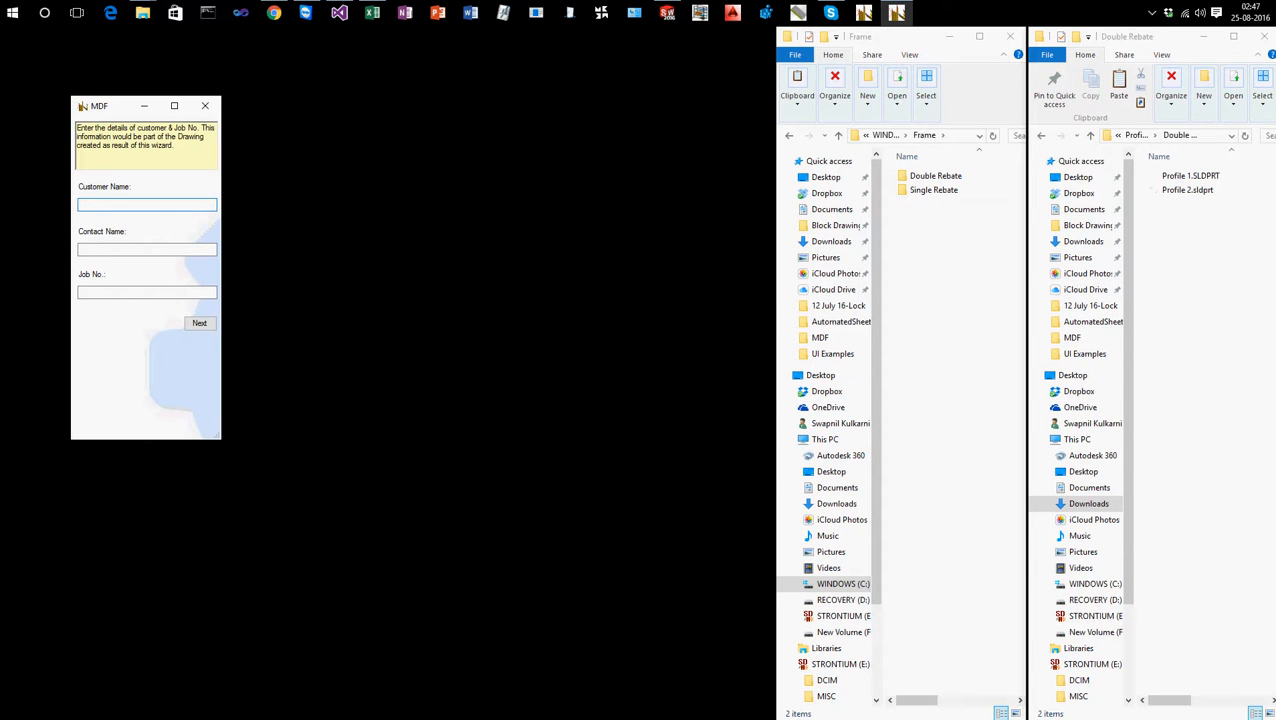
text(PQR)
key(Tab)
text(J)
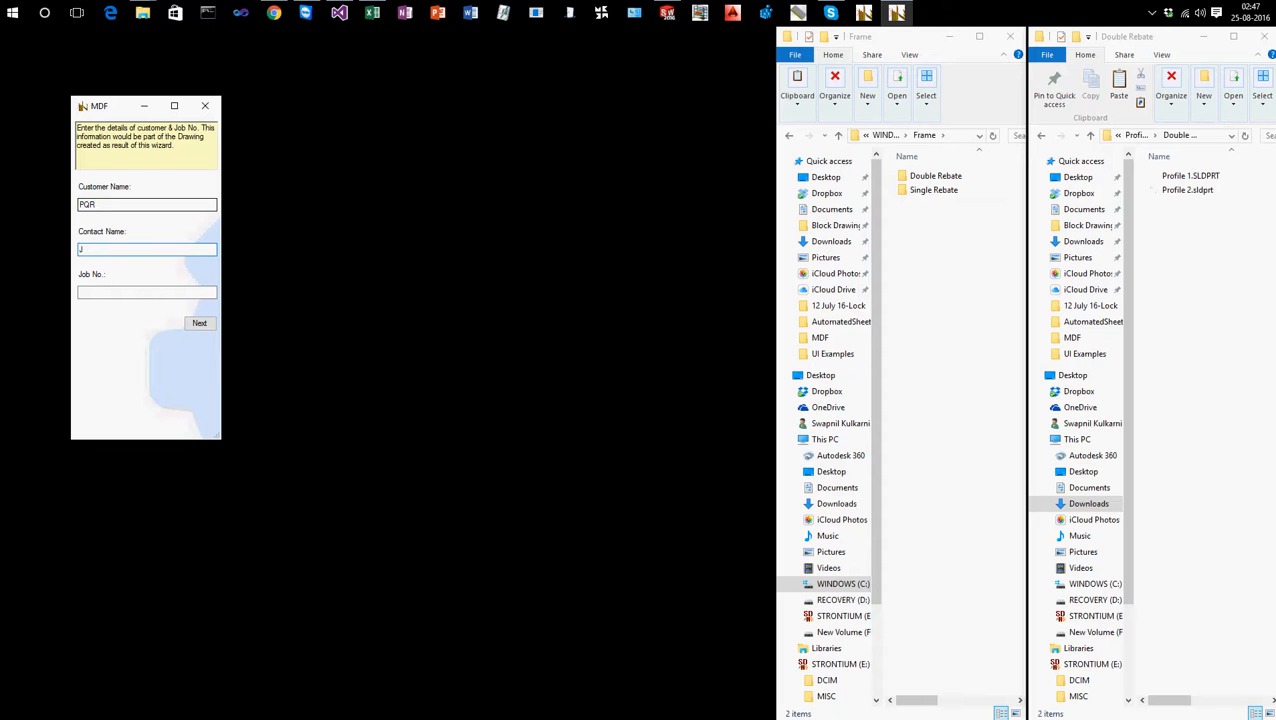
text(ohn)
key(Tab)
text(0012)
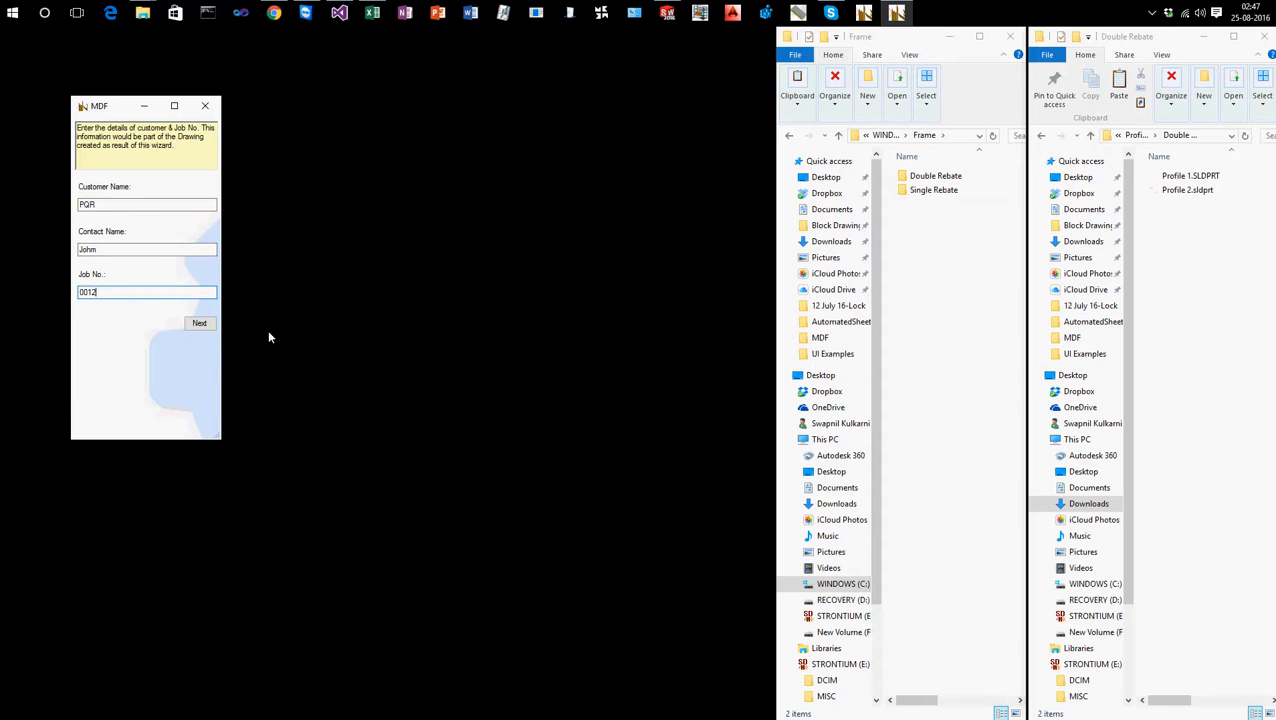
click(200, 323)
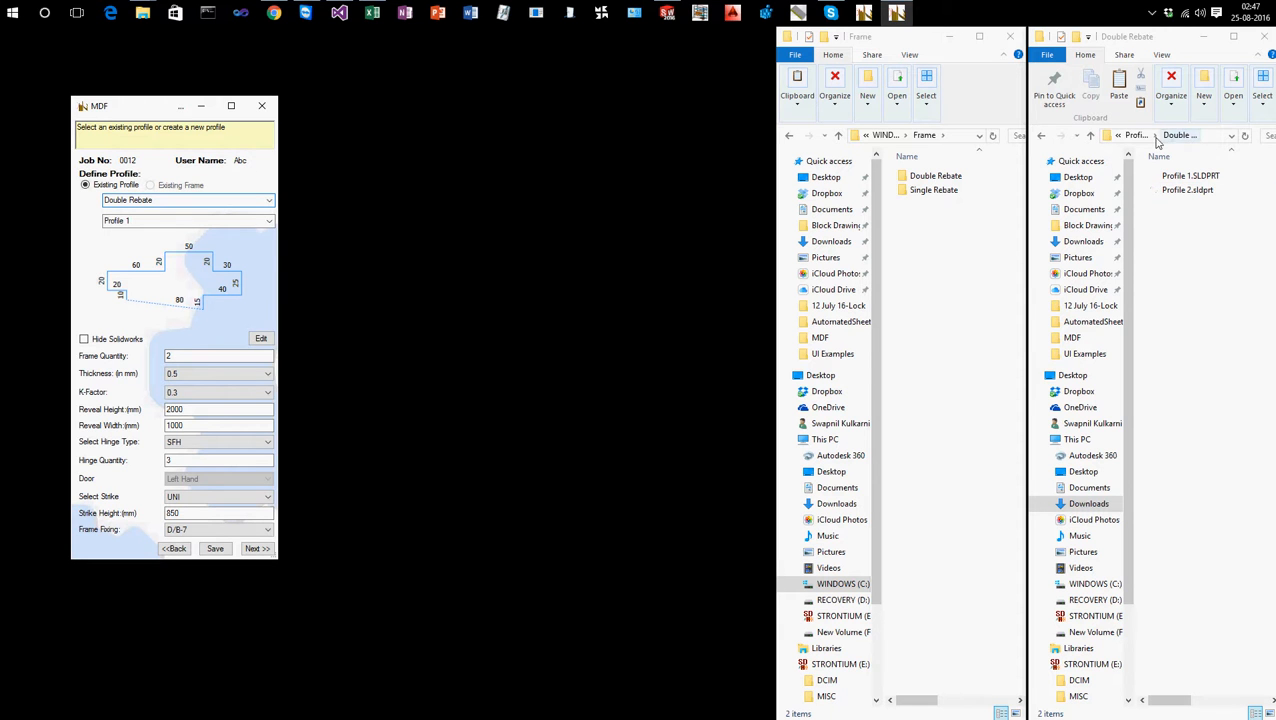
- Open the Double Rebate folder under Profiles in File Explorer and show its files as extra large icons
click(1140, 136)
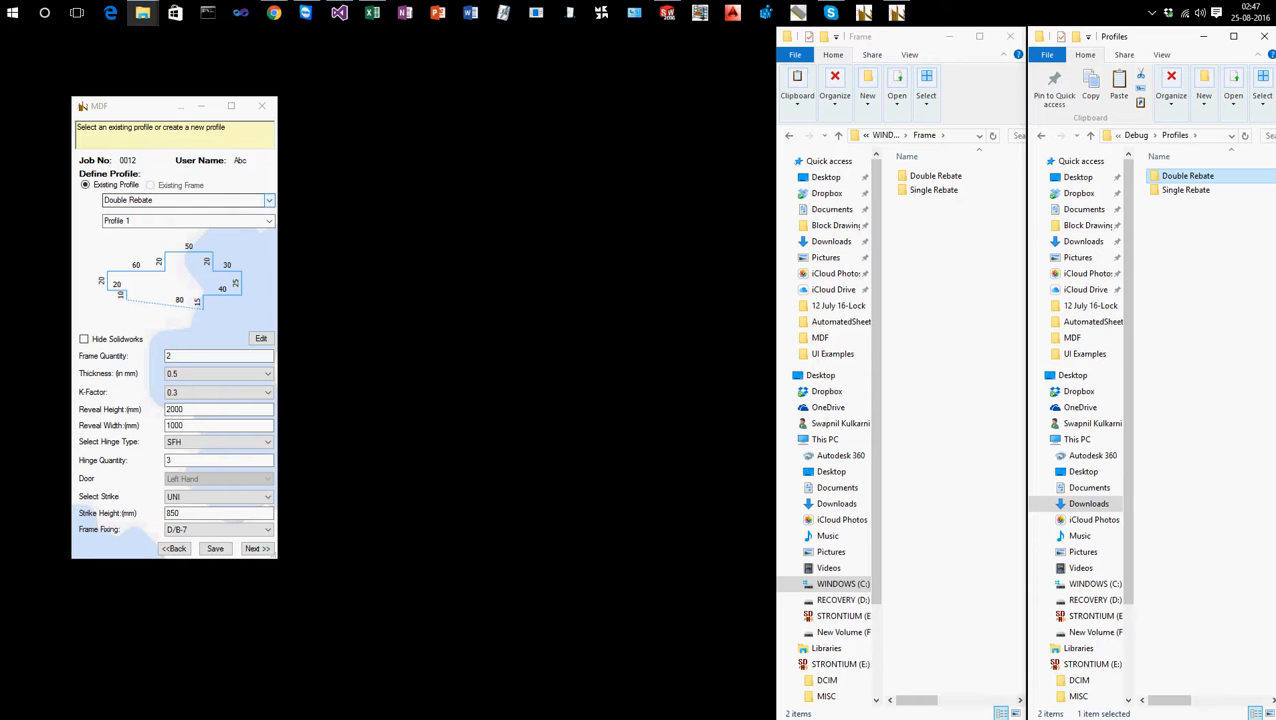
click(268, 200)
click(268, 200)
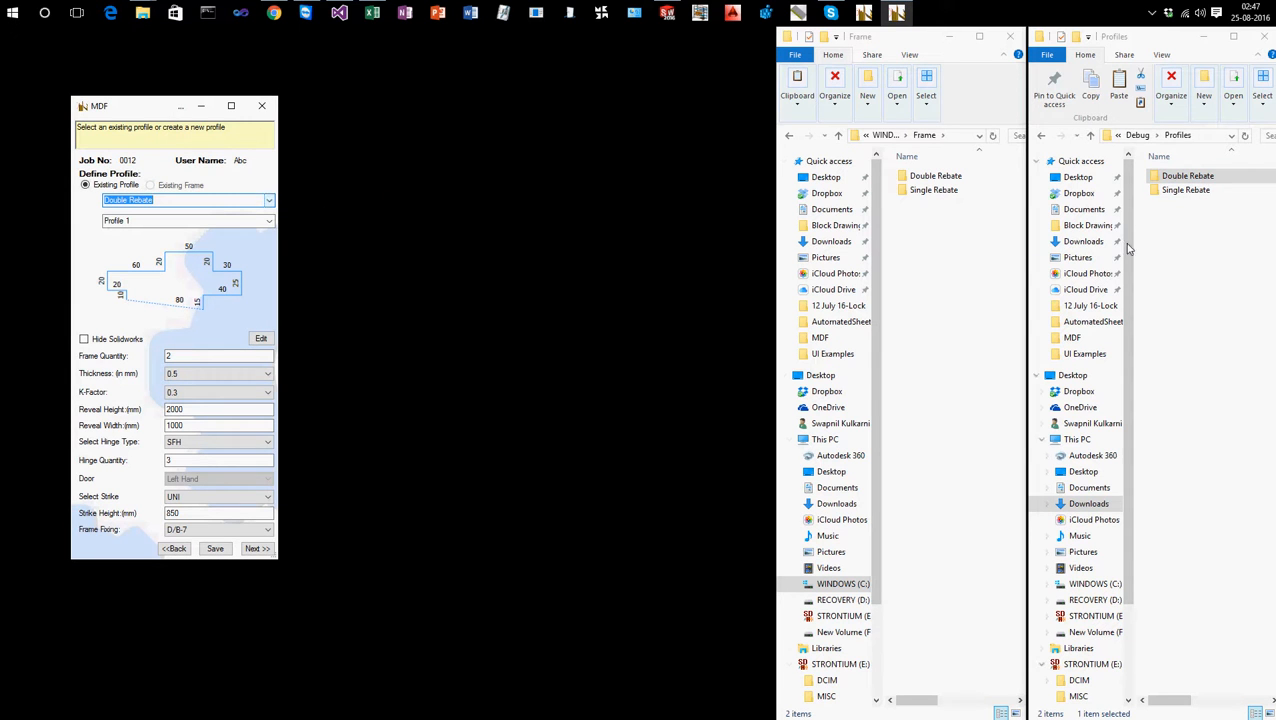
double_click(1208, 176)
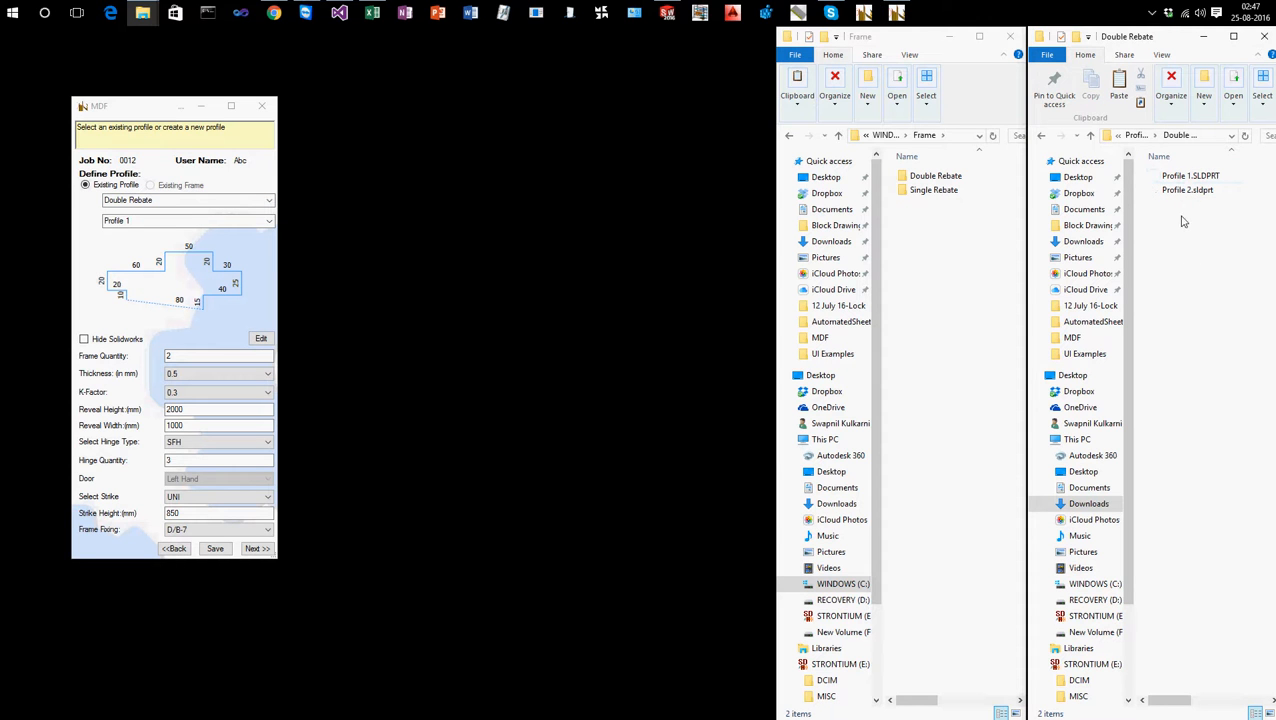
right_click(1166, 219)
mouse_move(1197, 230)
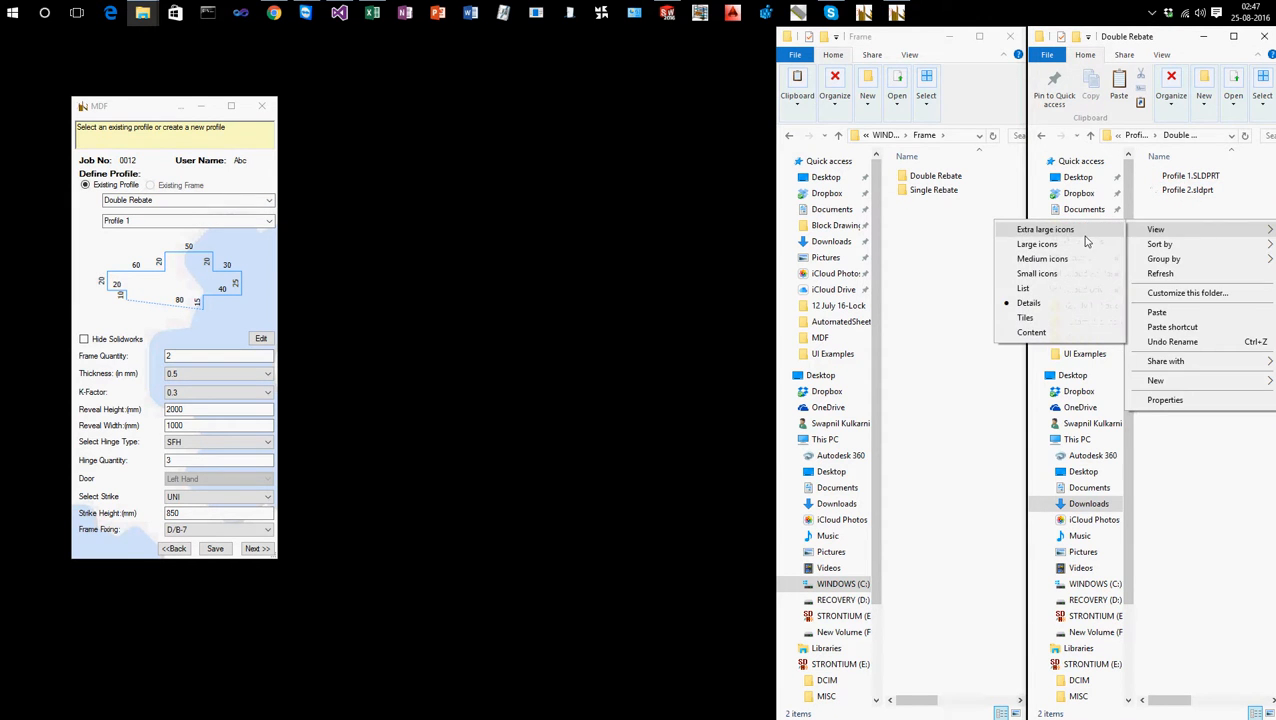
click(1035, 229)
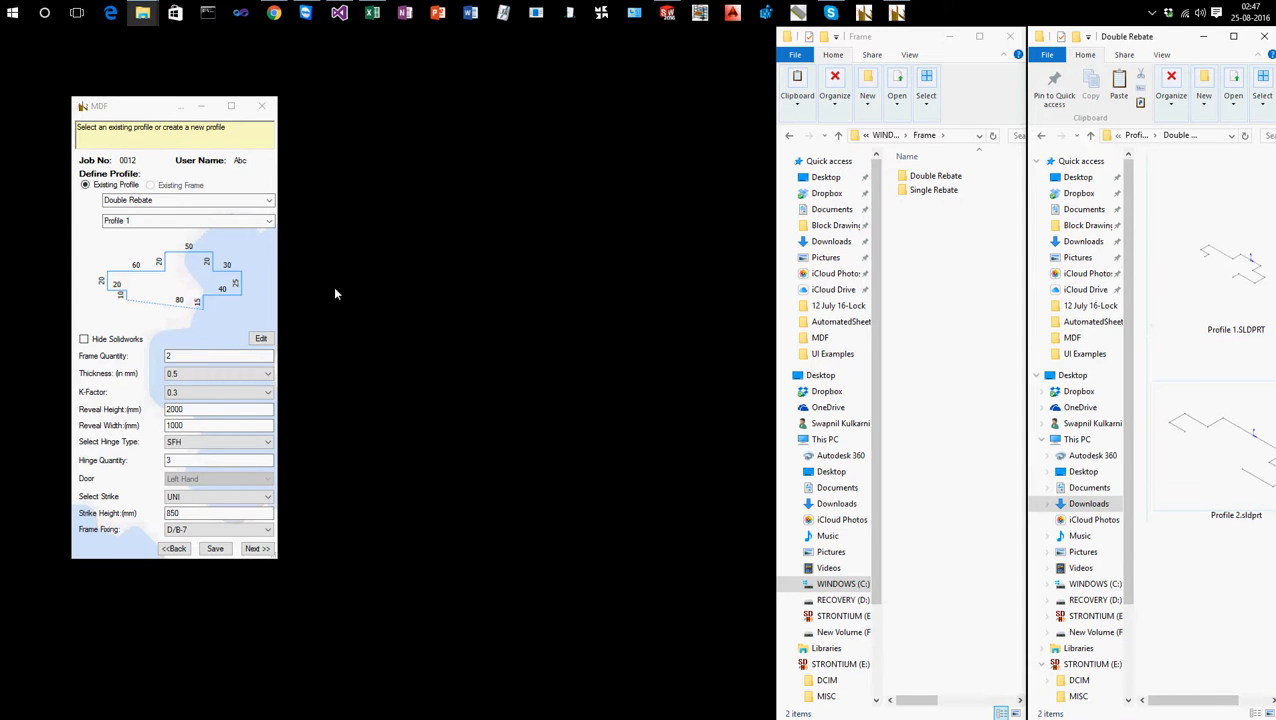
- Check which Double Rebate profiles the wizard offers and return File Explorer to the Profiles folder
click(185, 220)
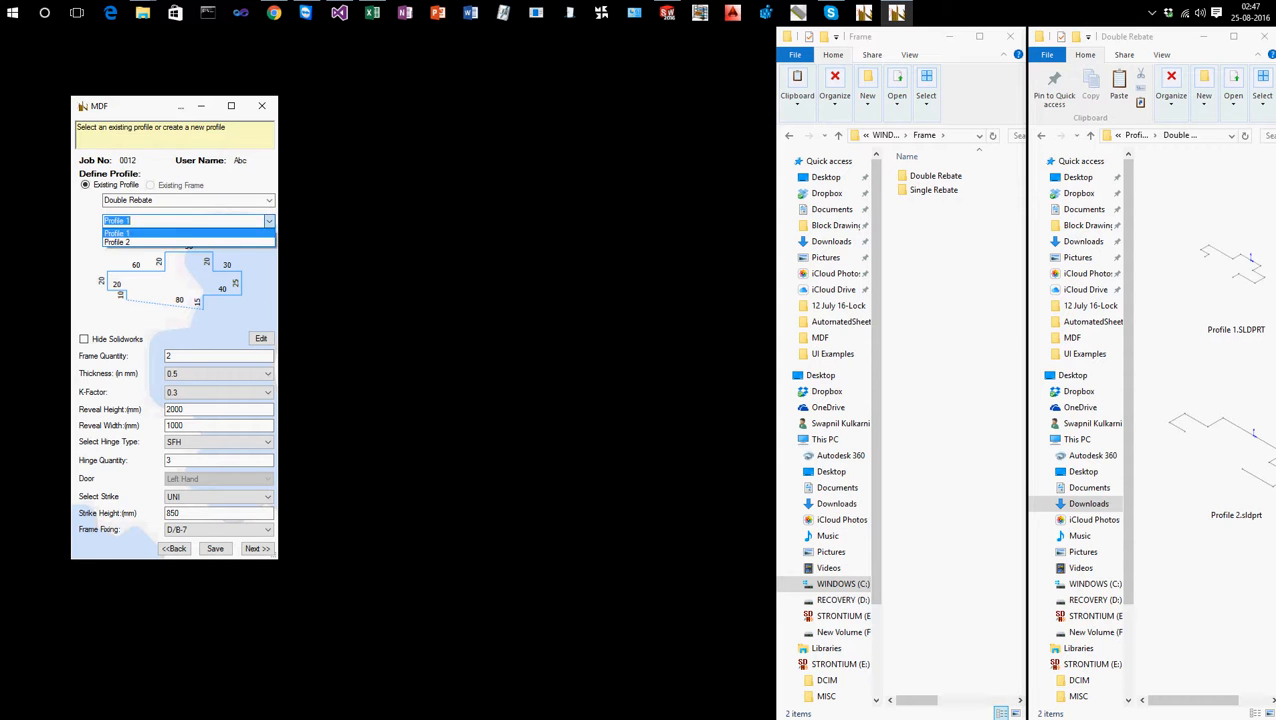
click(269, 221)
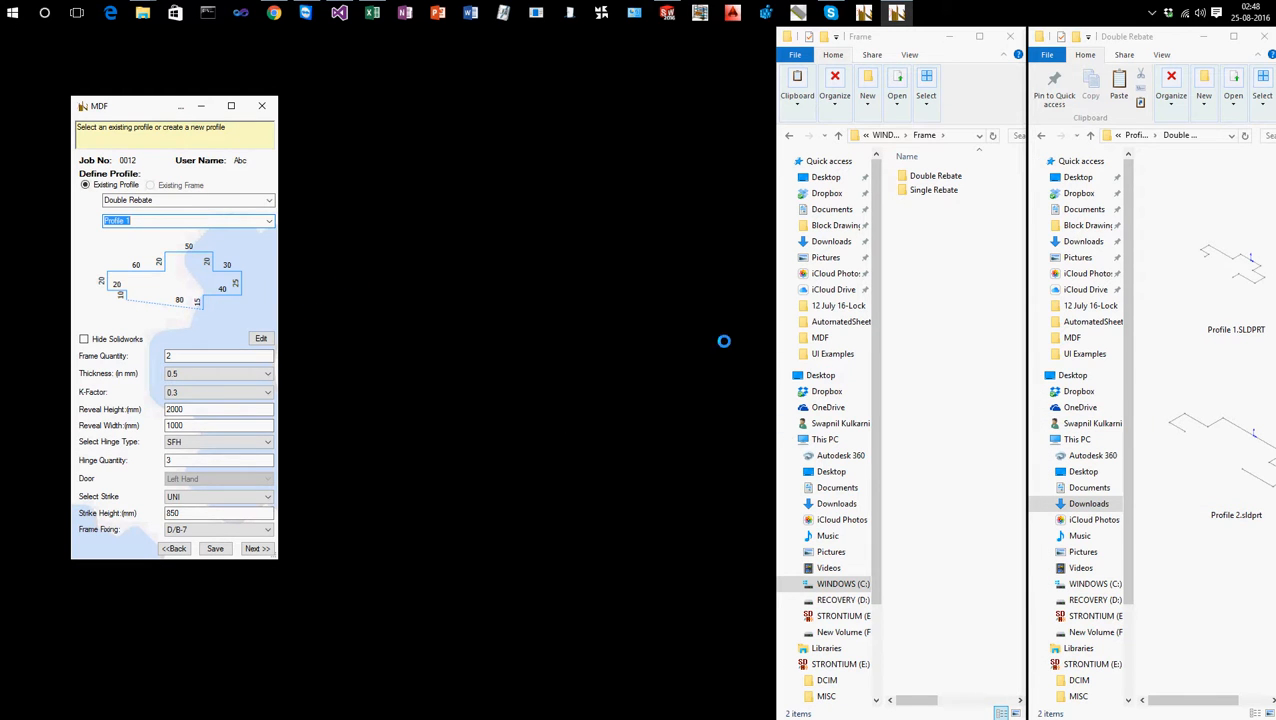
click(1137, 137)
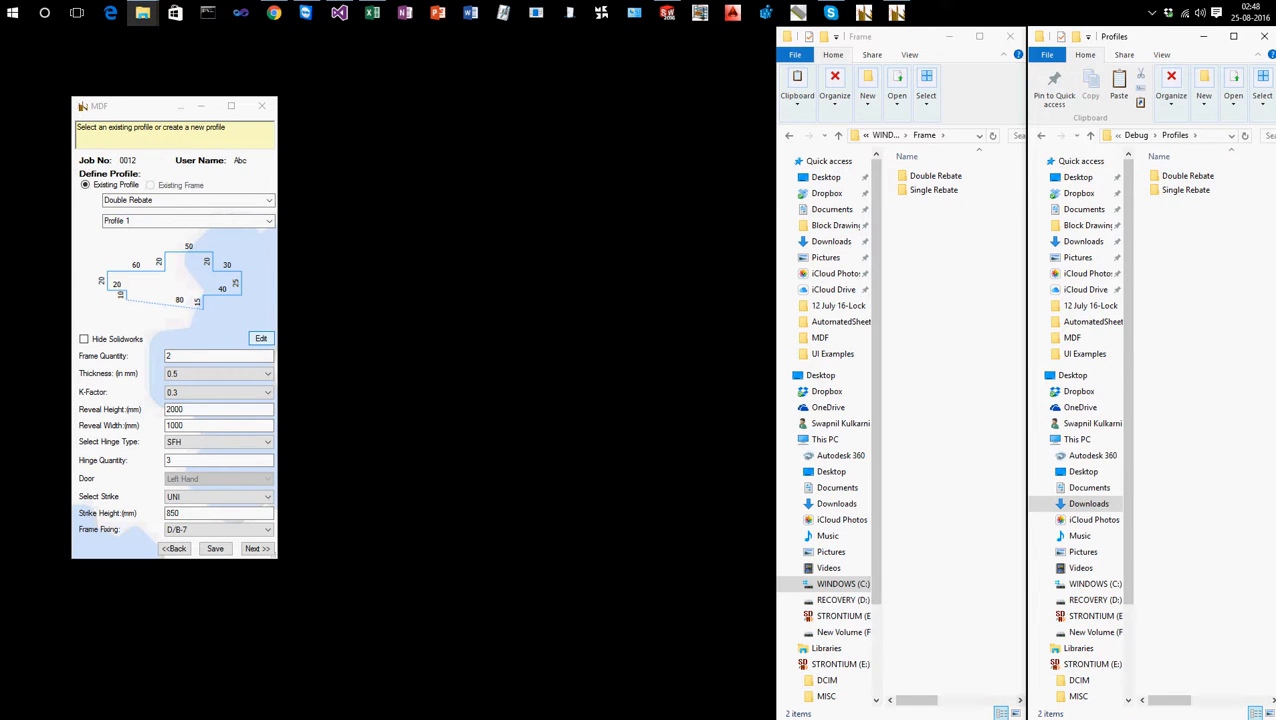
- Try Profile 1 with an opening of 100 and an upper left flange of 45, resetting and discarding the changes
click(260, 338)
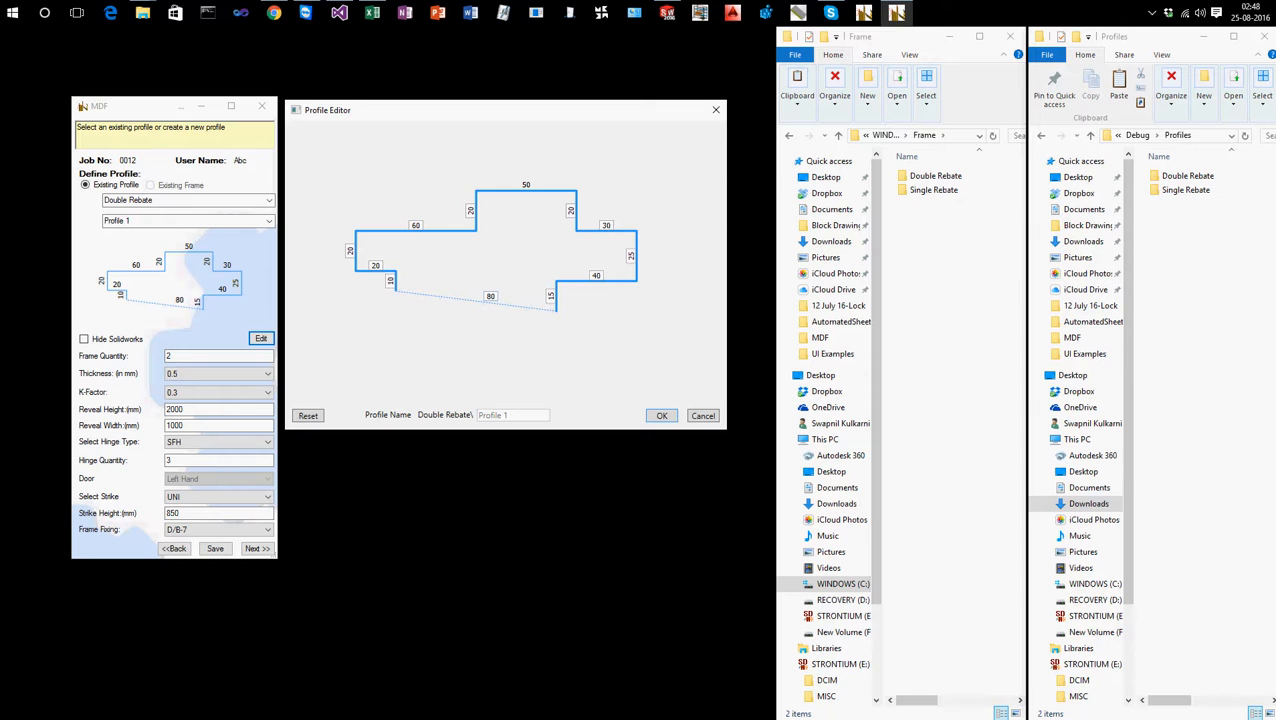
click(490, 297)
text(100)
key(Tab)
click(386, 202)
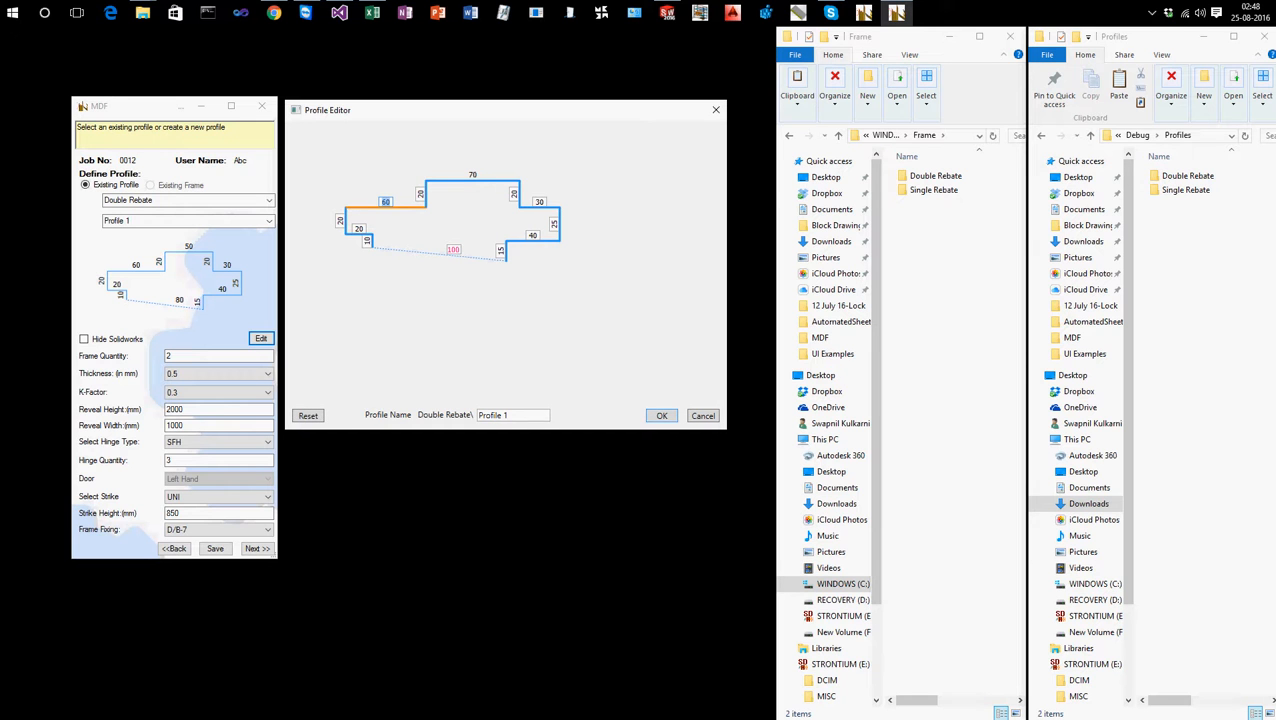
text(45)
key(Tab)
key(Tab)
key(Tab)
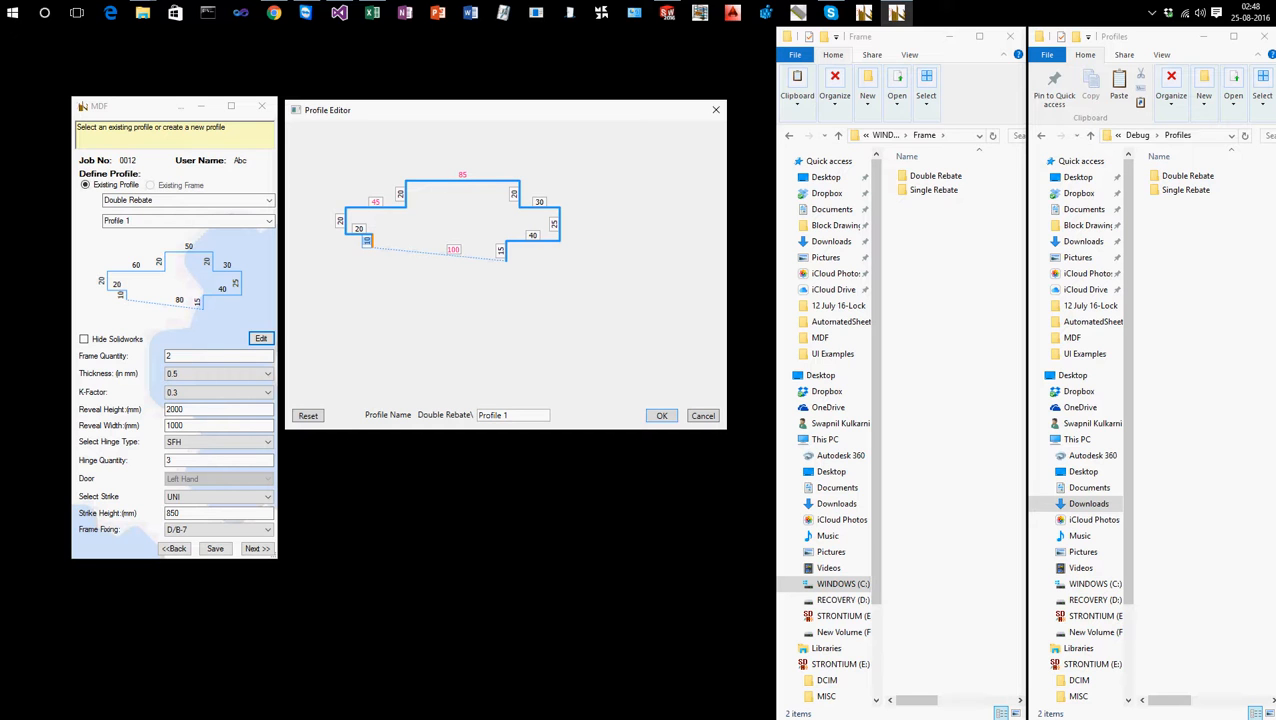
click(527, 416)
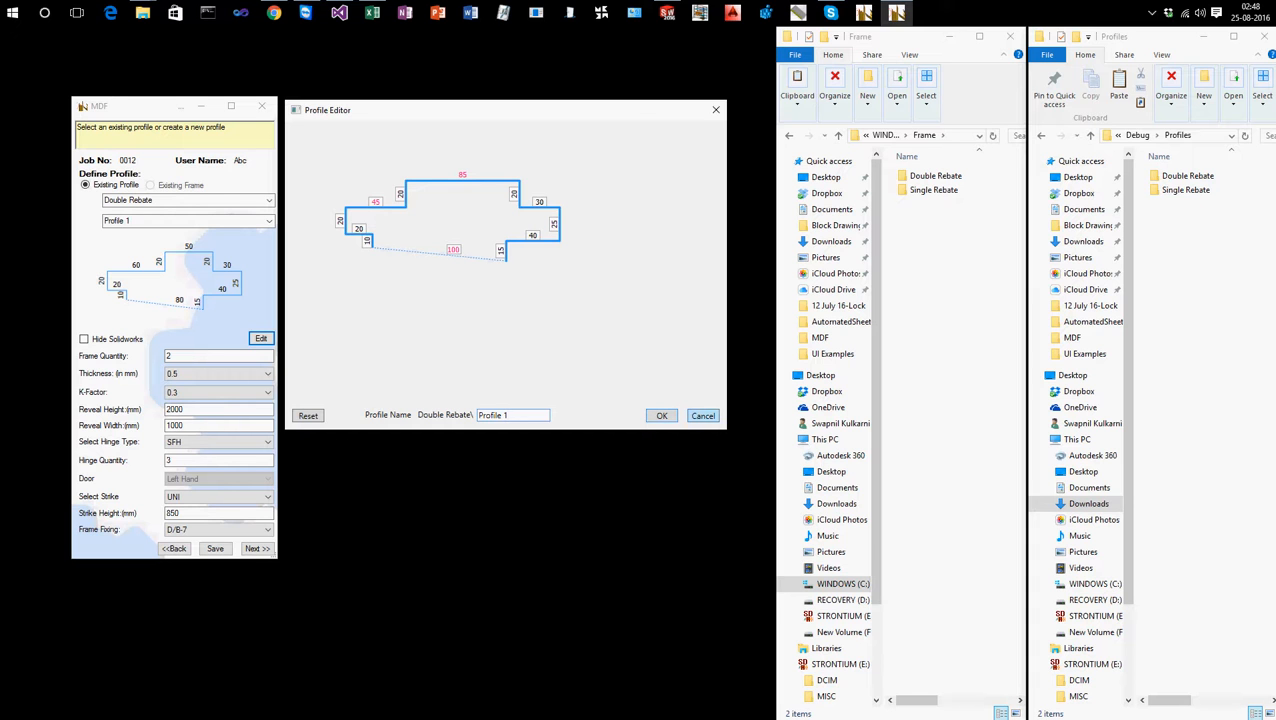
click(308, 415)
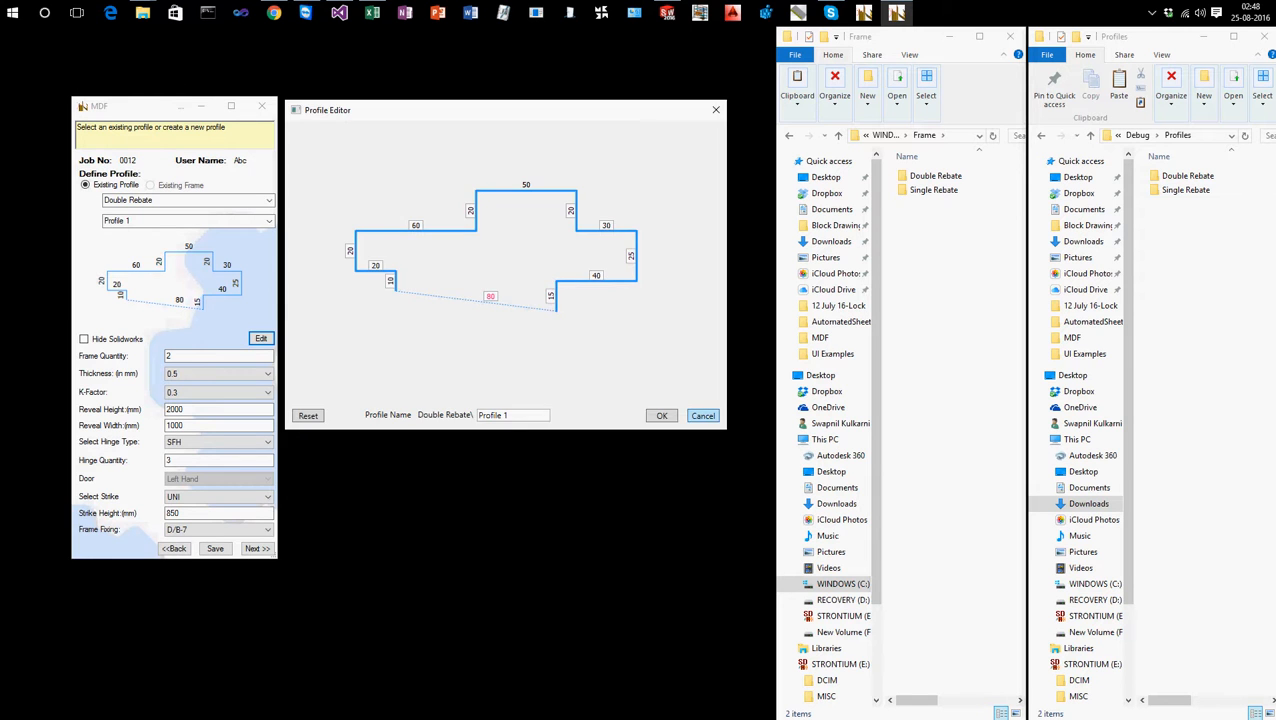
click(703, 415)
- Choose Profile 2 of the Double Rebate type and open it in the Profile Editor at its left side dimension
click(269, 221)
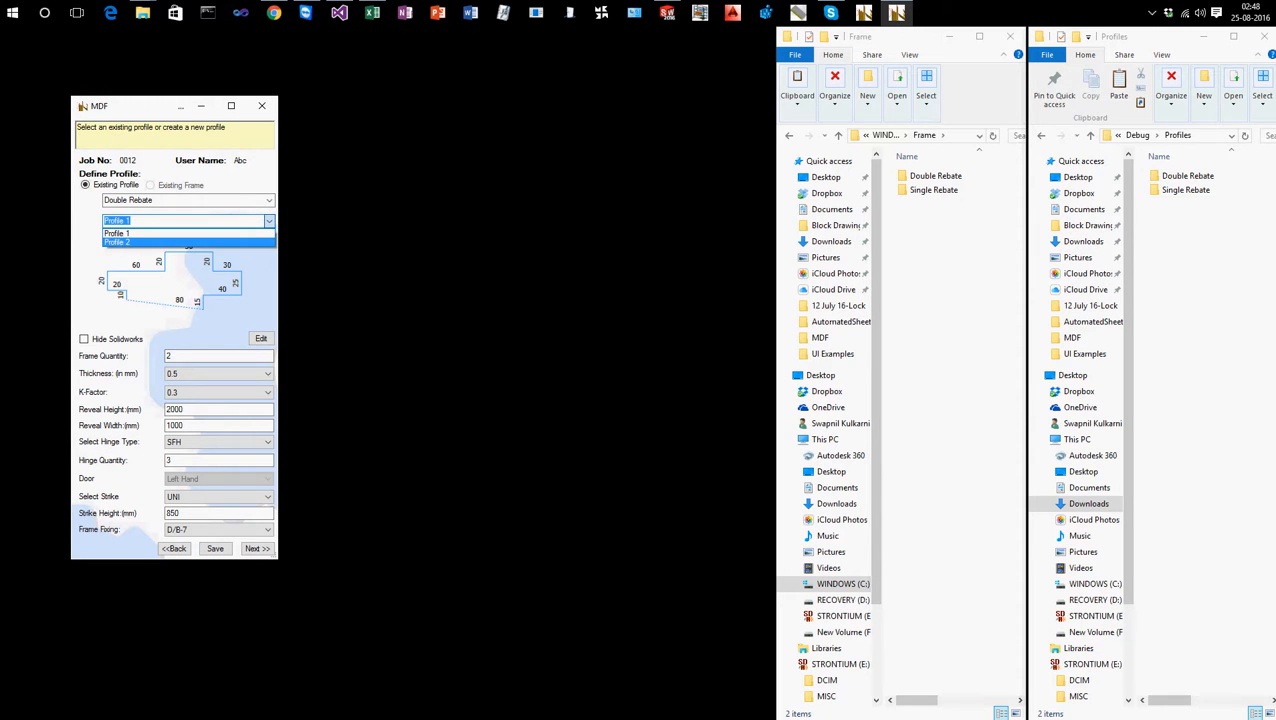
key(Return)
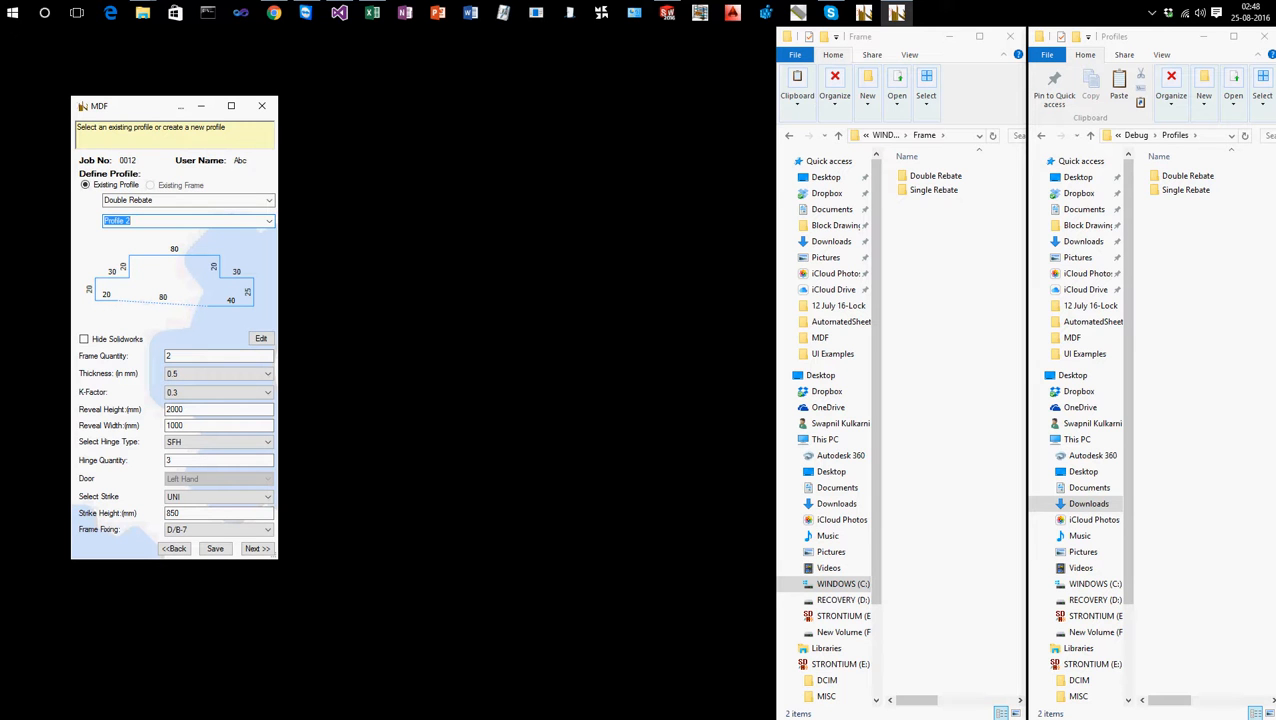
double_click(89, 289)
click(260, 338)
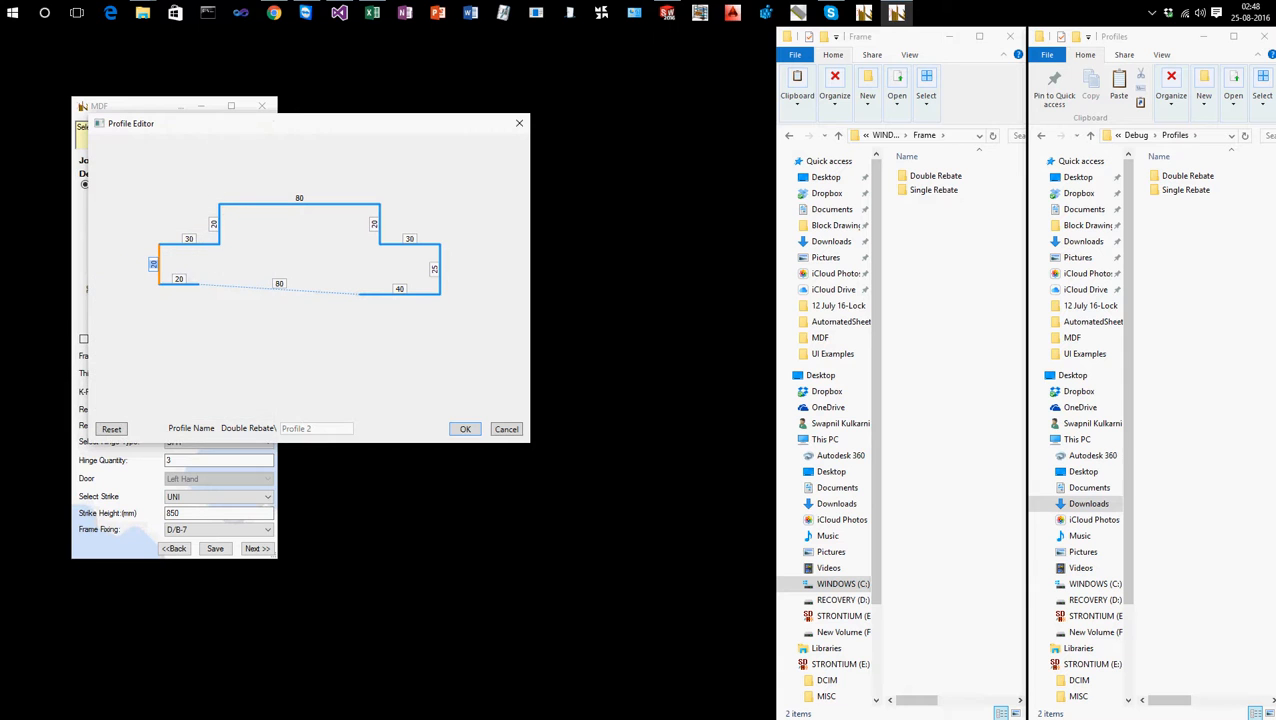
- Set the profile's left side to 25, both upper flanges to 45 and the bottom opening to 120
text(25)
key(Tab)
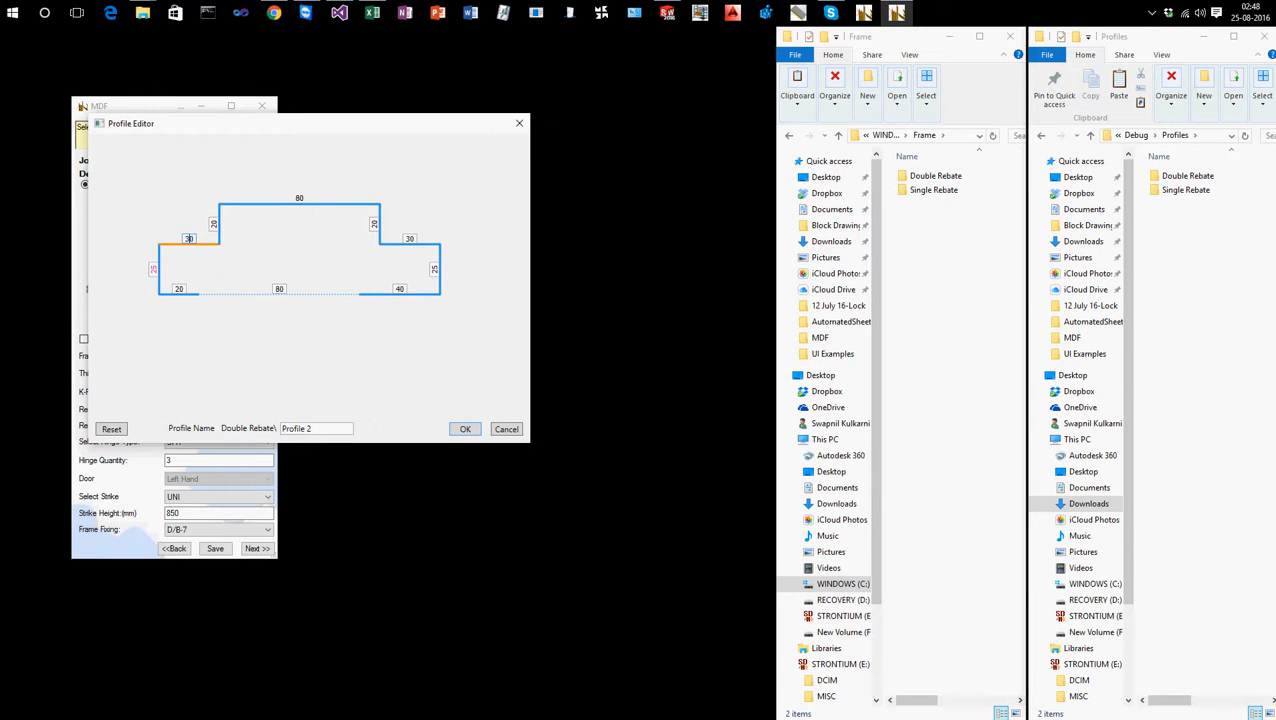
text(45)
key(Tab)
text(45)
key(Tab)
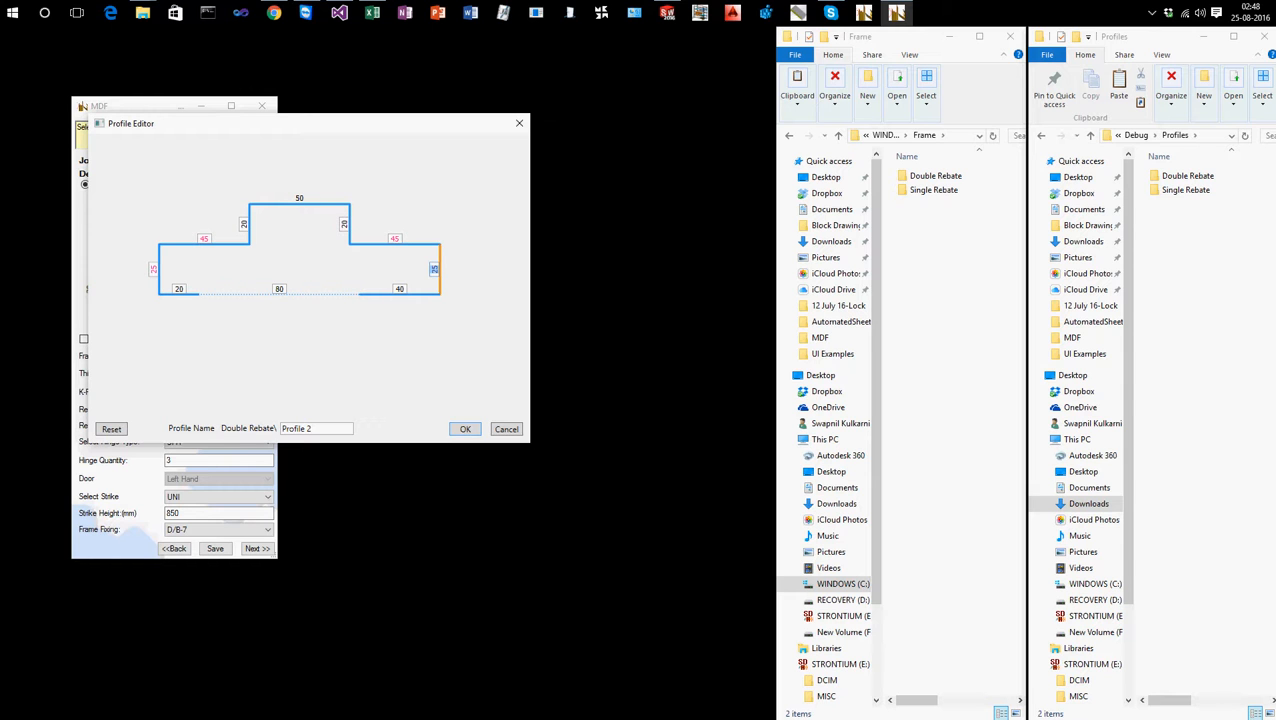
key(Tab)
text(120)
key(Tab)
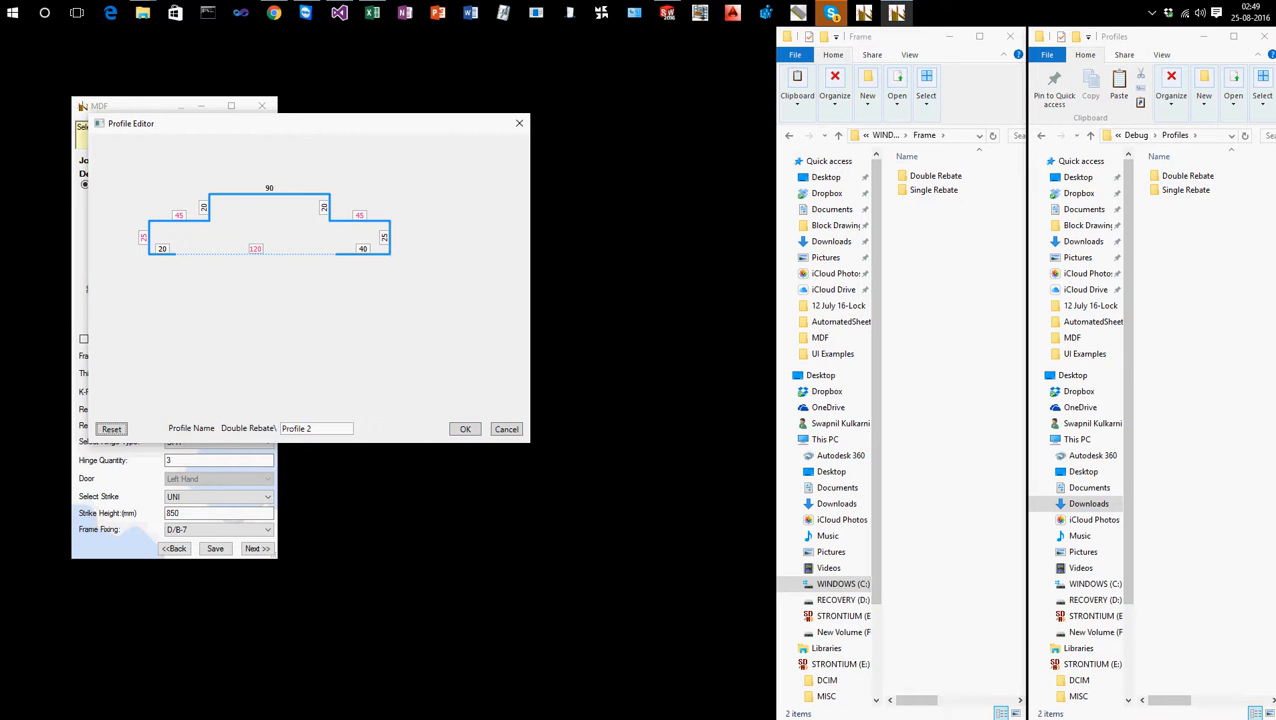
- Save the edited profile under the name Profile_S and open the Double Rebate folder to view its file
key(Tab)
key(BackSpace)
key(BackSpace)
key(BackSpace)
key(BackSpace)
key(BackSpace)
key(BackSpace)
key(BackSpace)
key(BackSpace)
key(BackSpace)
text(Profile_S)
click(465, 428)
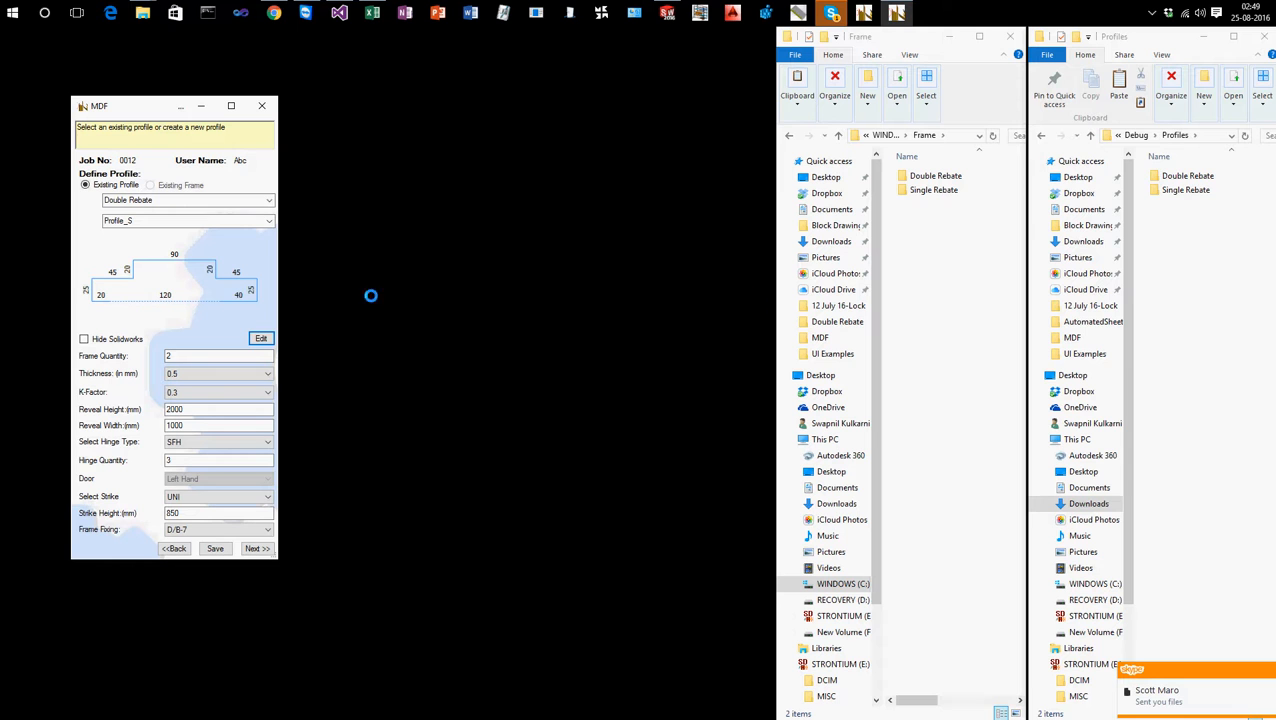
click(1184, 176)
double_click(1181, 179)
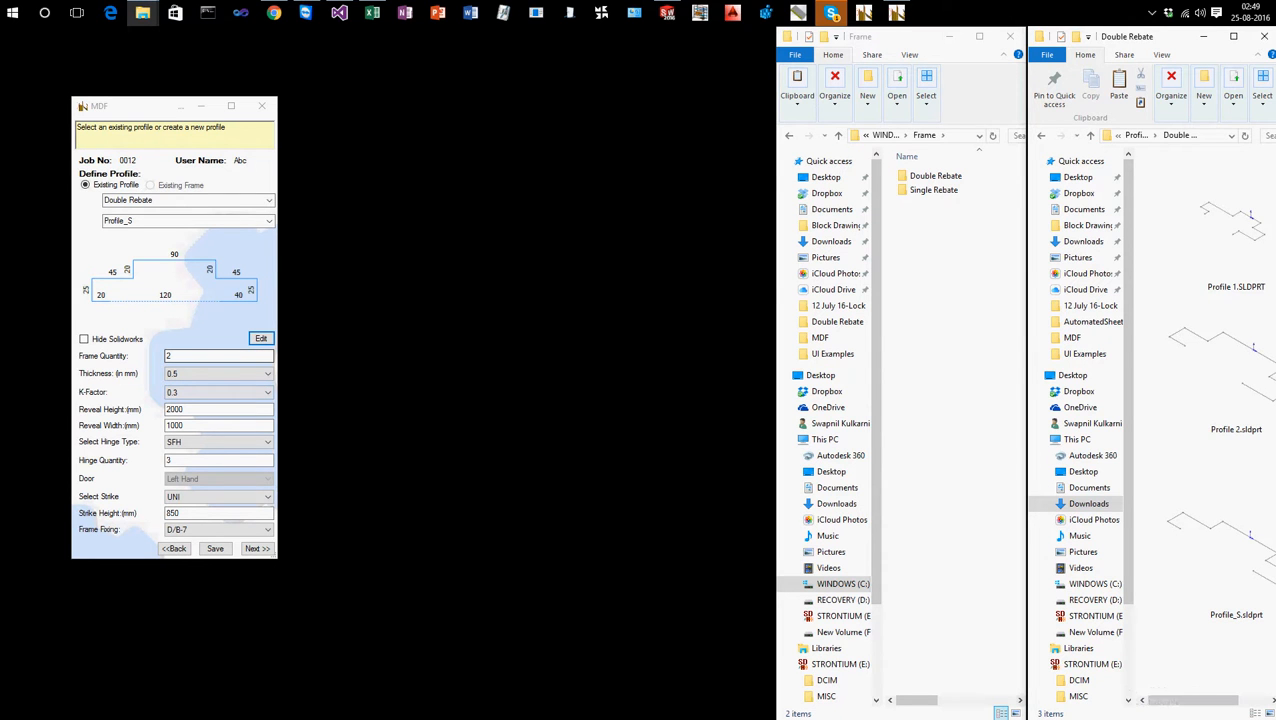
- Set the frame quantity to 10, the thickness to 1.2 mm and the K-factor to 0.42
drag(178, 356, 165, 356)
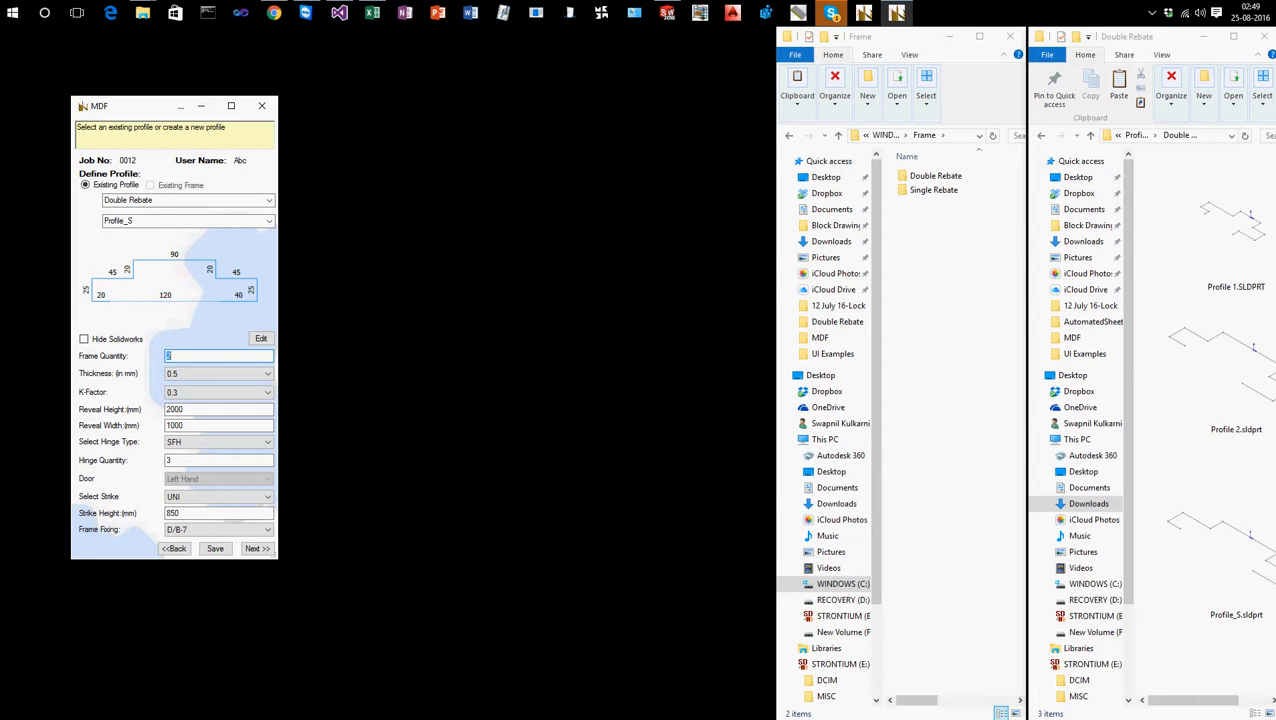
text(10)
click(220, 374)
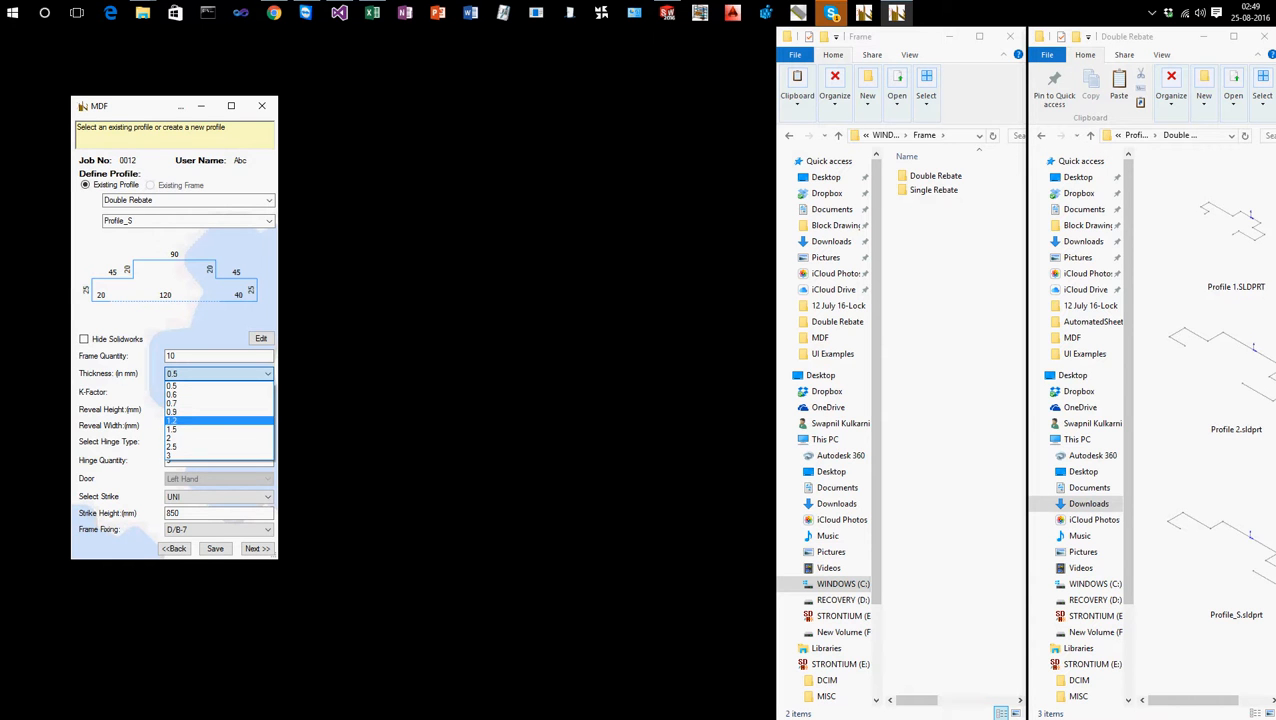
click(220, 421)
click(220, 393)
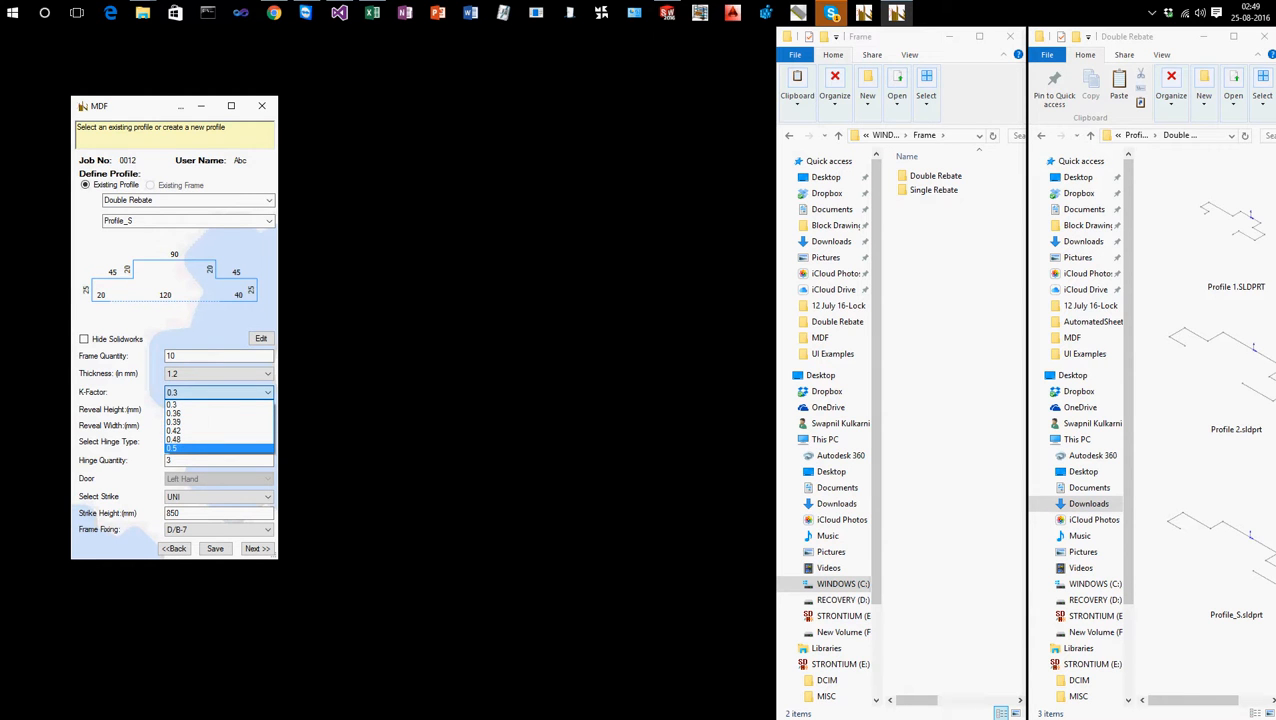
click(218, 431)
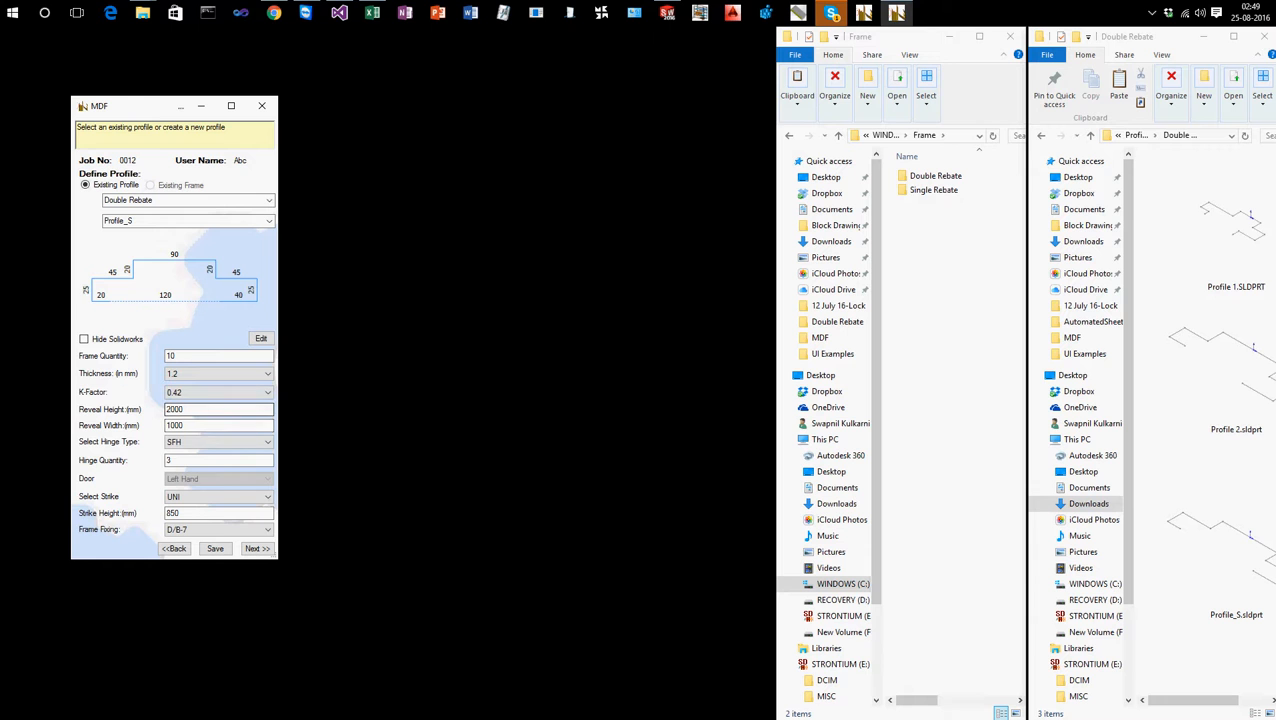
- Keep the reveal height and width as they are and choose SFH as the hinge type
key(Tab)
key(Tab)
click(250, 442)
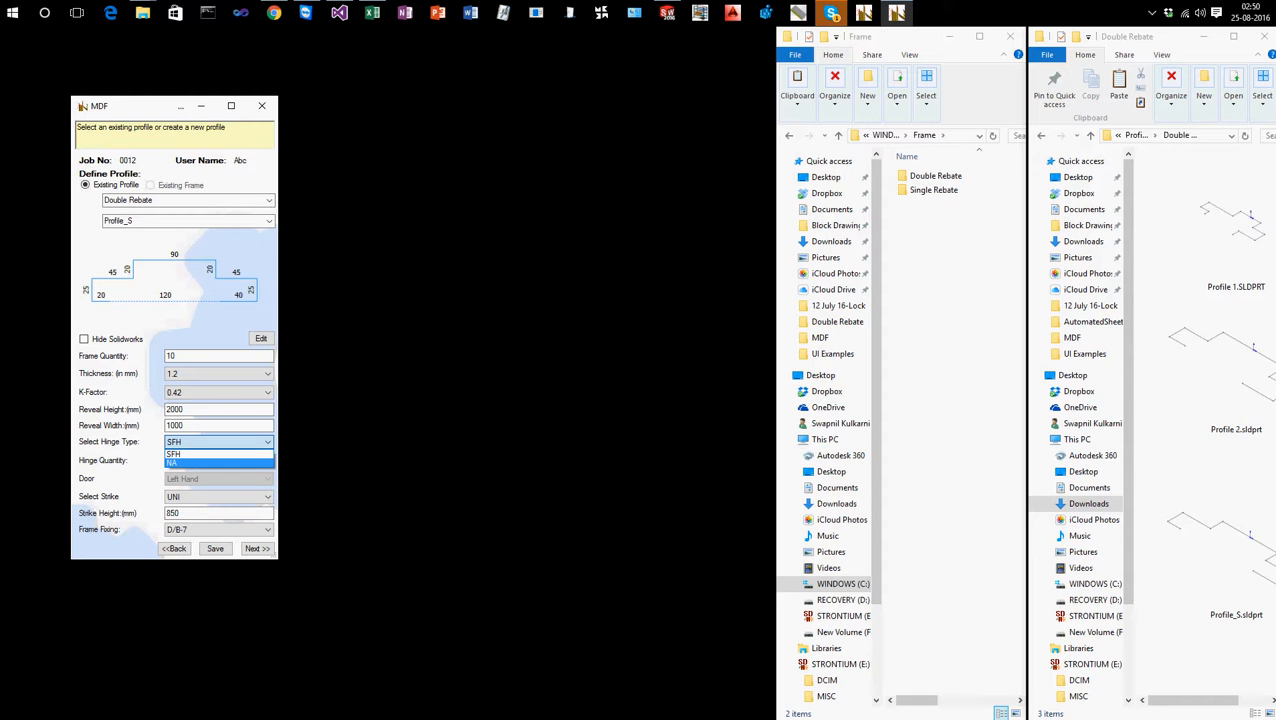
click(215, 454)
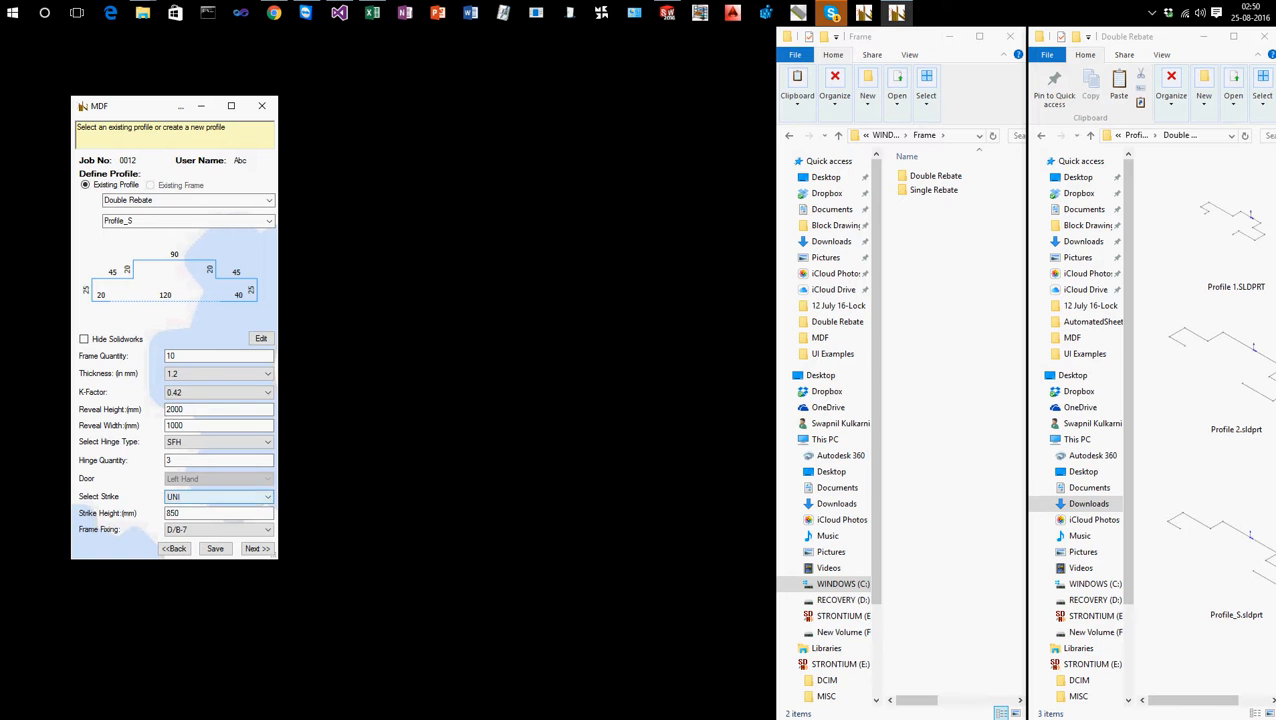
- Keep the UNI strike, set the strike height to 850 mm, choose D/B-7 frame fixing and proceed to generate the frame
click(218, 496)
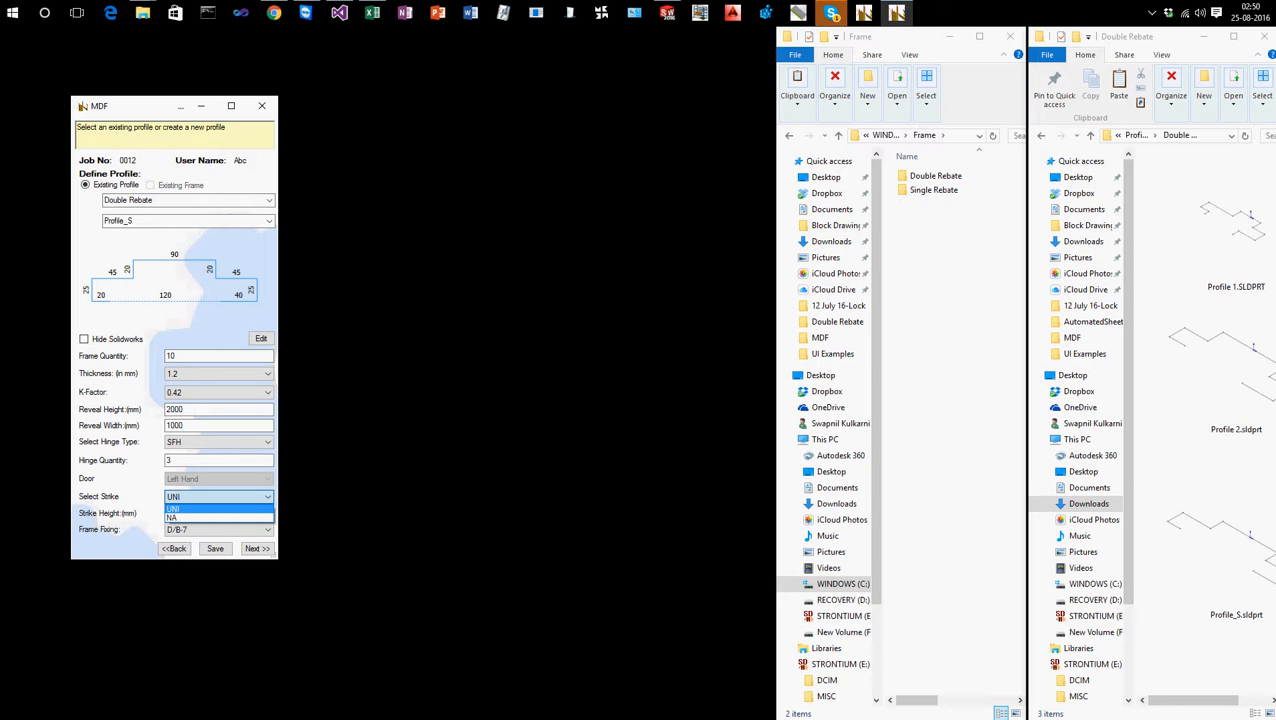
key(Tab)
text(850)
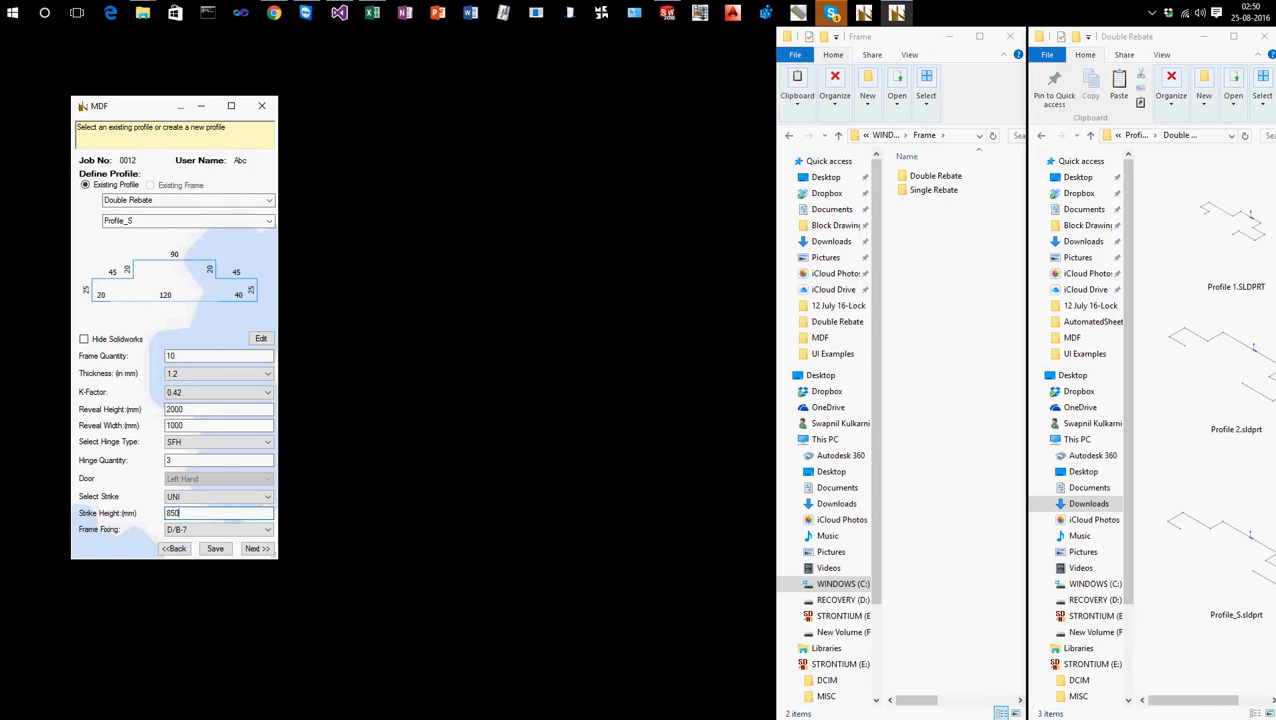
click(218, 530)
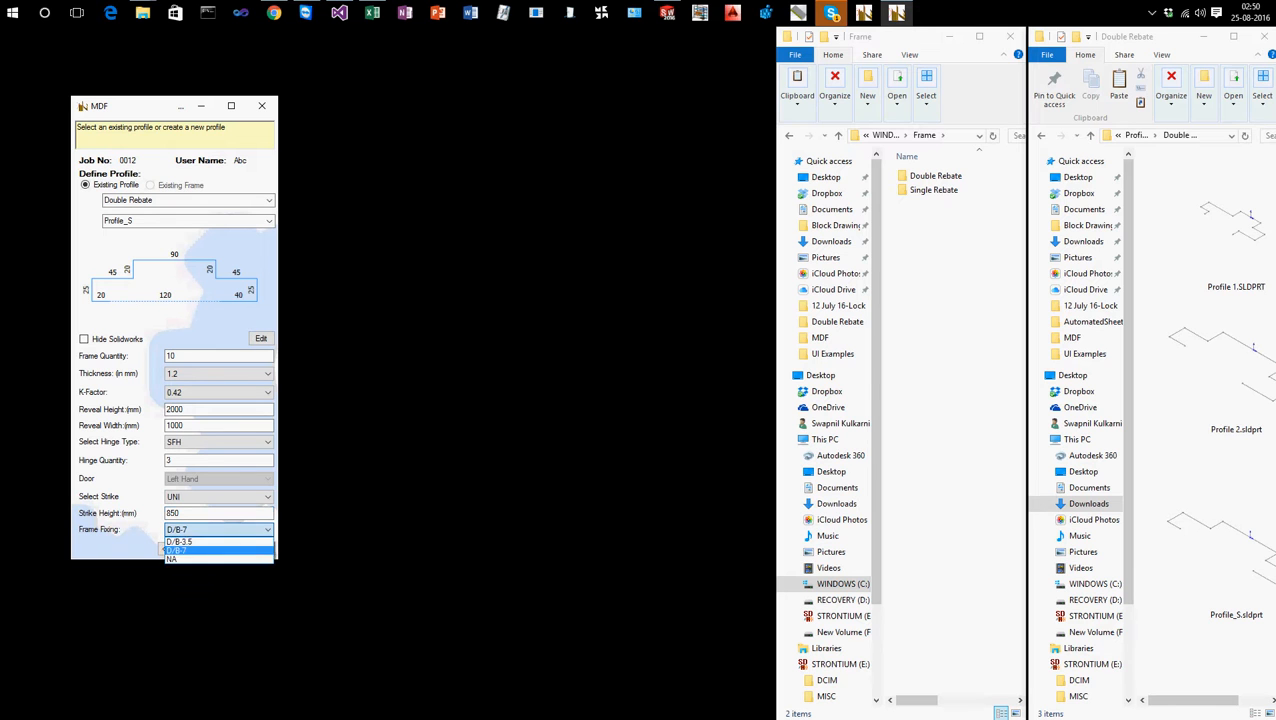
click(178, 550)
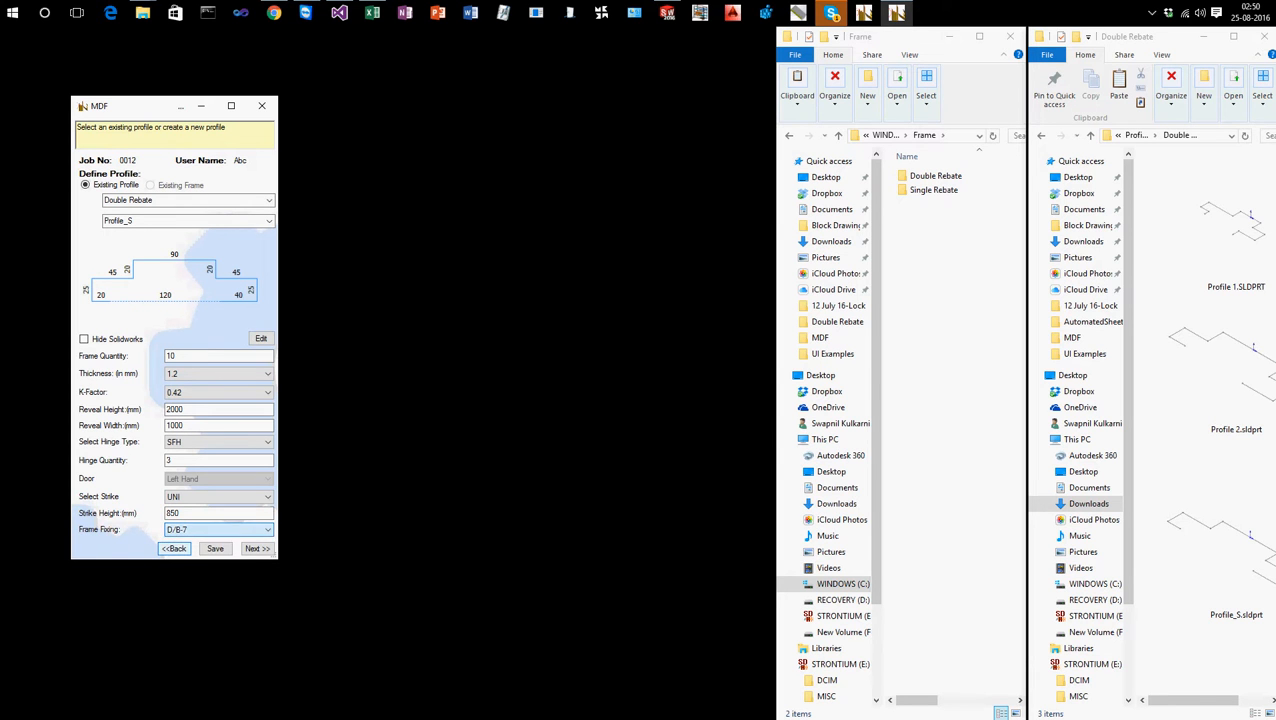
click(257, 548)
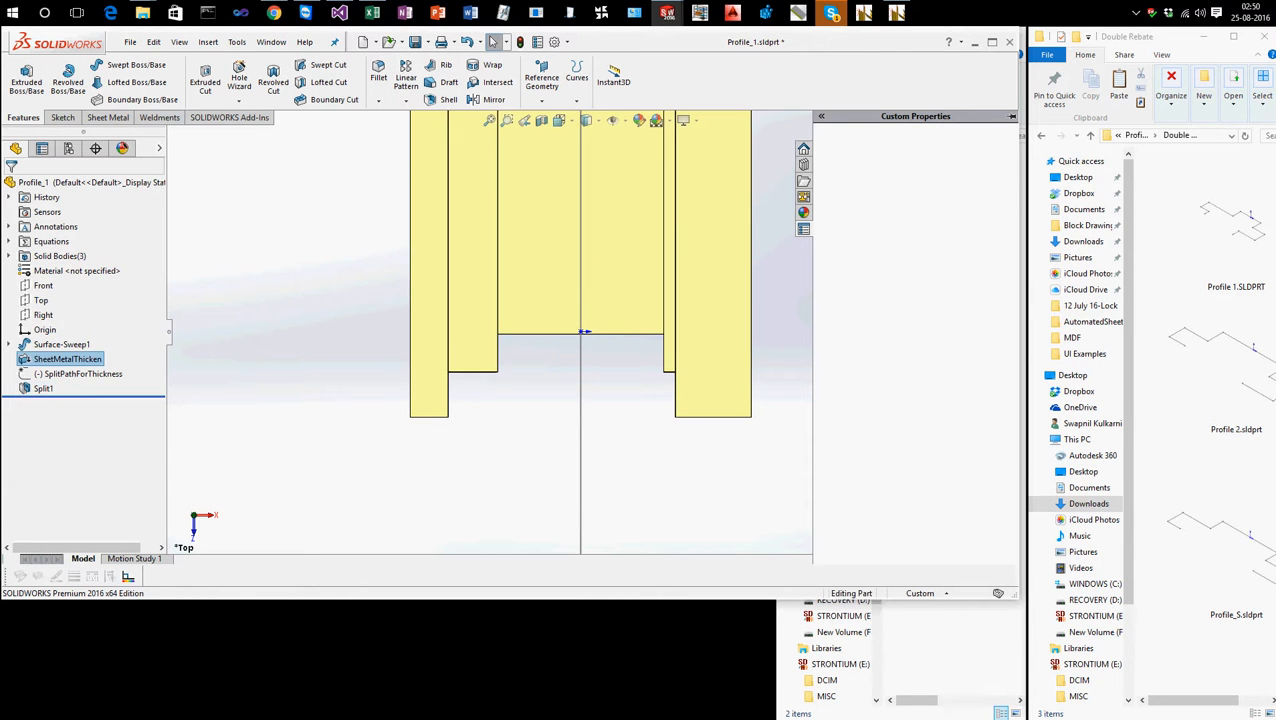
- Open the Double Rebate folder under C:\Frame to check the output files while the model is generated
click(955, 636)
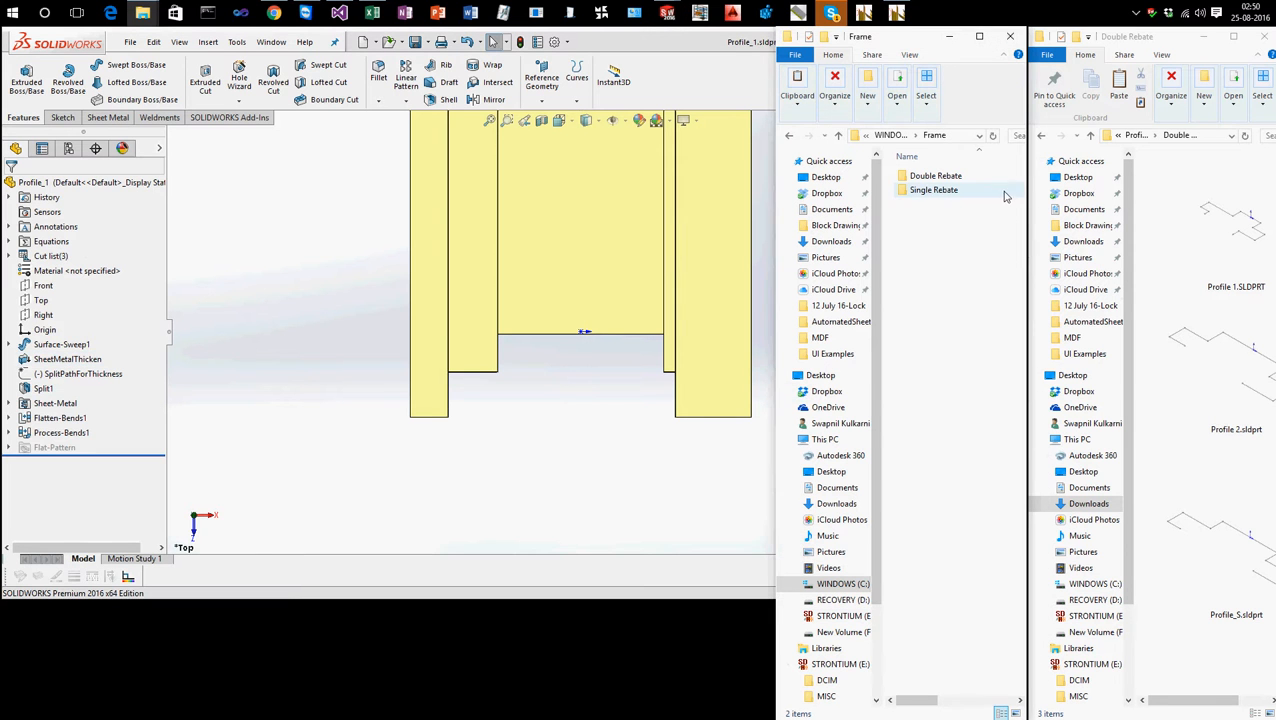
click(980, 137)
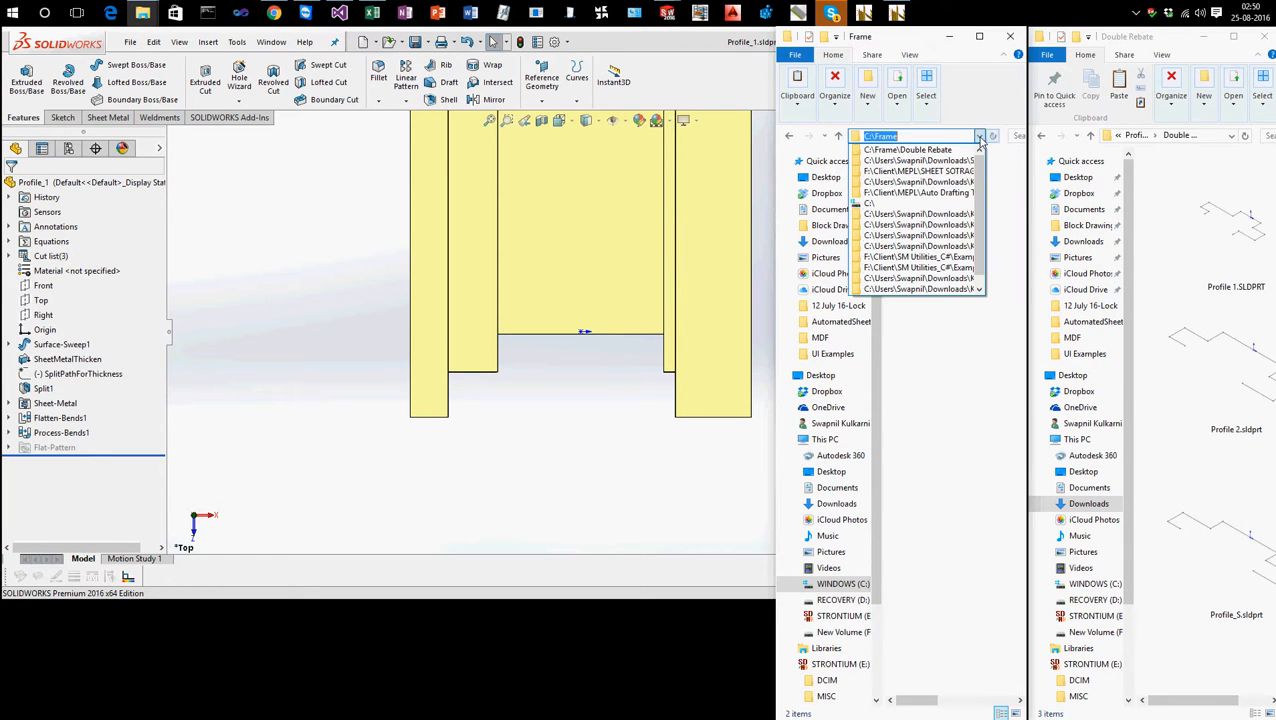
click(980, 137)
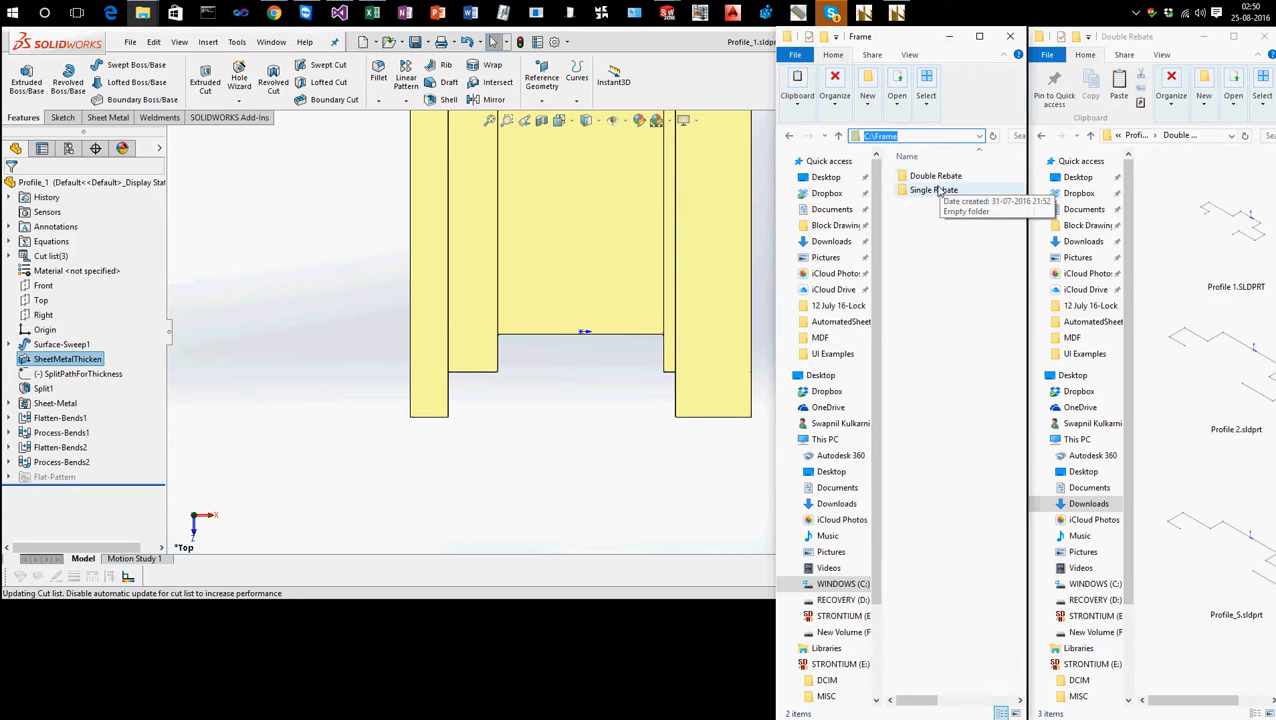
click(1180, 175)
click(950, 222)
click(940, 178)
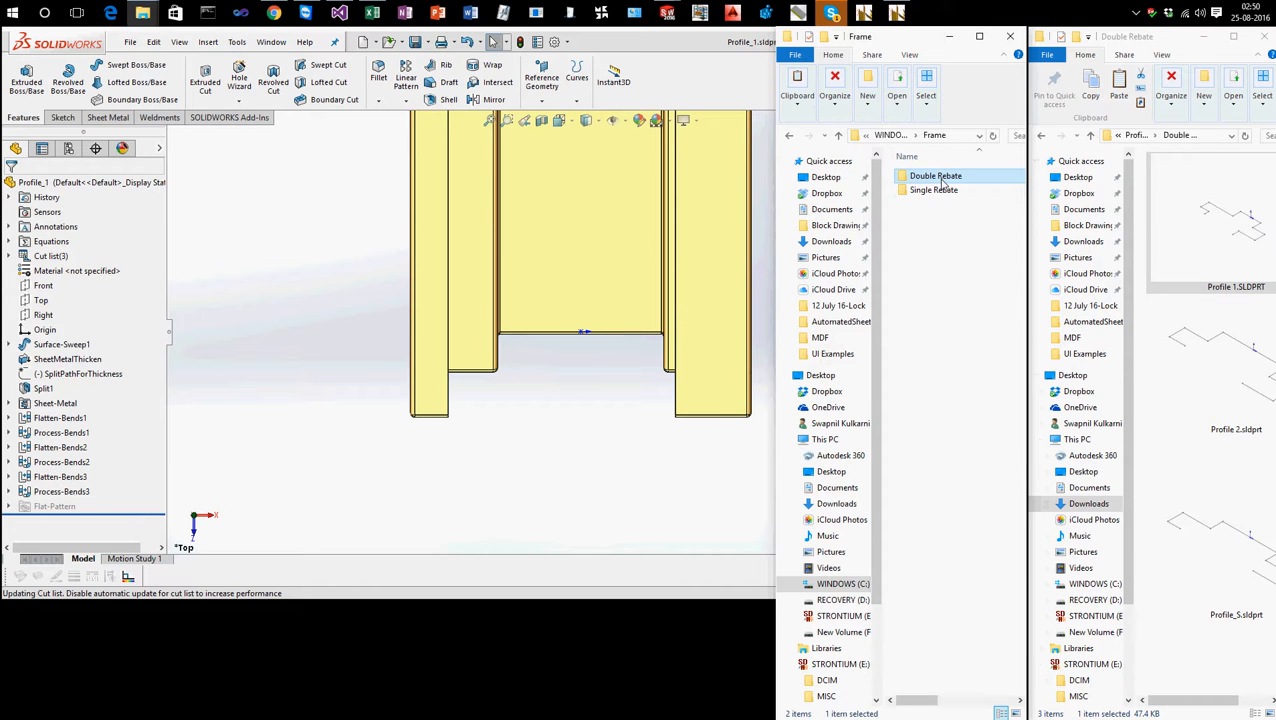
double_click(941, 182)
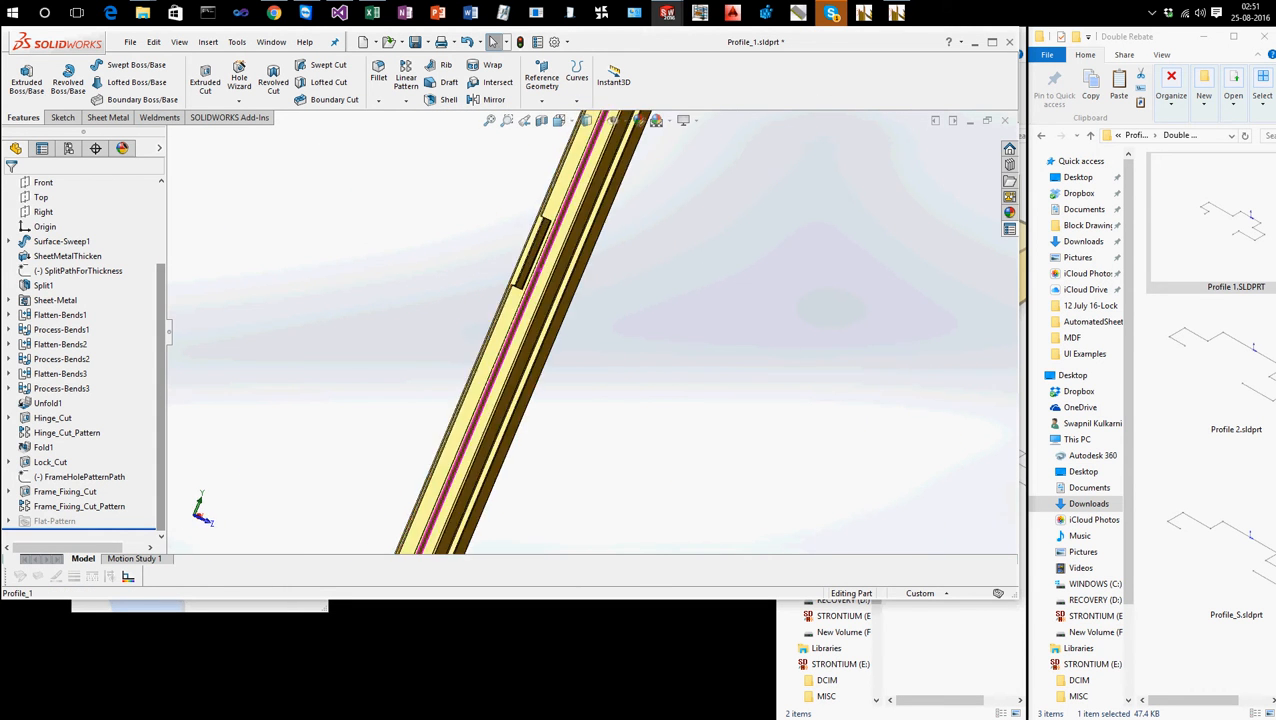
- Examine the lock cutout and fixing holes on the generated frame, finishing with an isometric view of the whole model
middle_drag(570, 345, 530, 285)
scroll(590, 325, up, 5)
scroll(535, 420, down, 3)
scroll(625, 260, up, 4)
middle_drag(620, 280, 585, 365)
scroll(508, 368, down, 7)
middle_drag(668, 370, 621, 369)
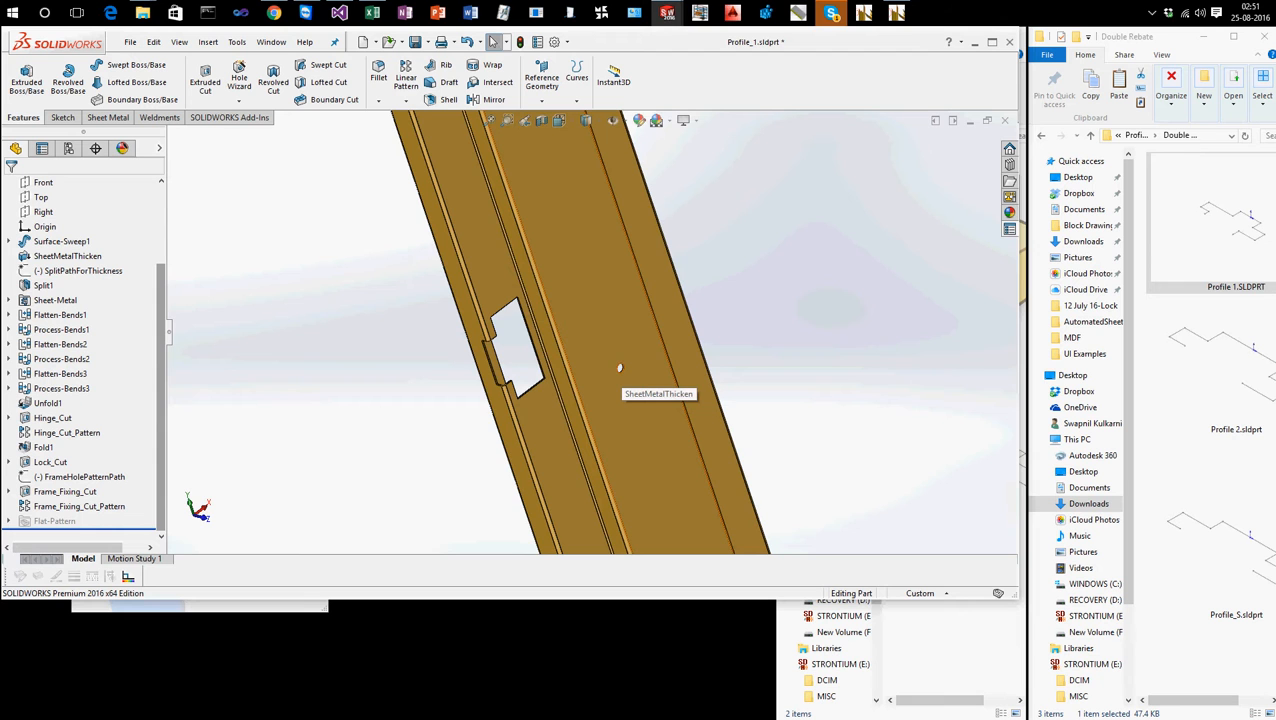
key(ctrl+7)
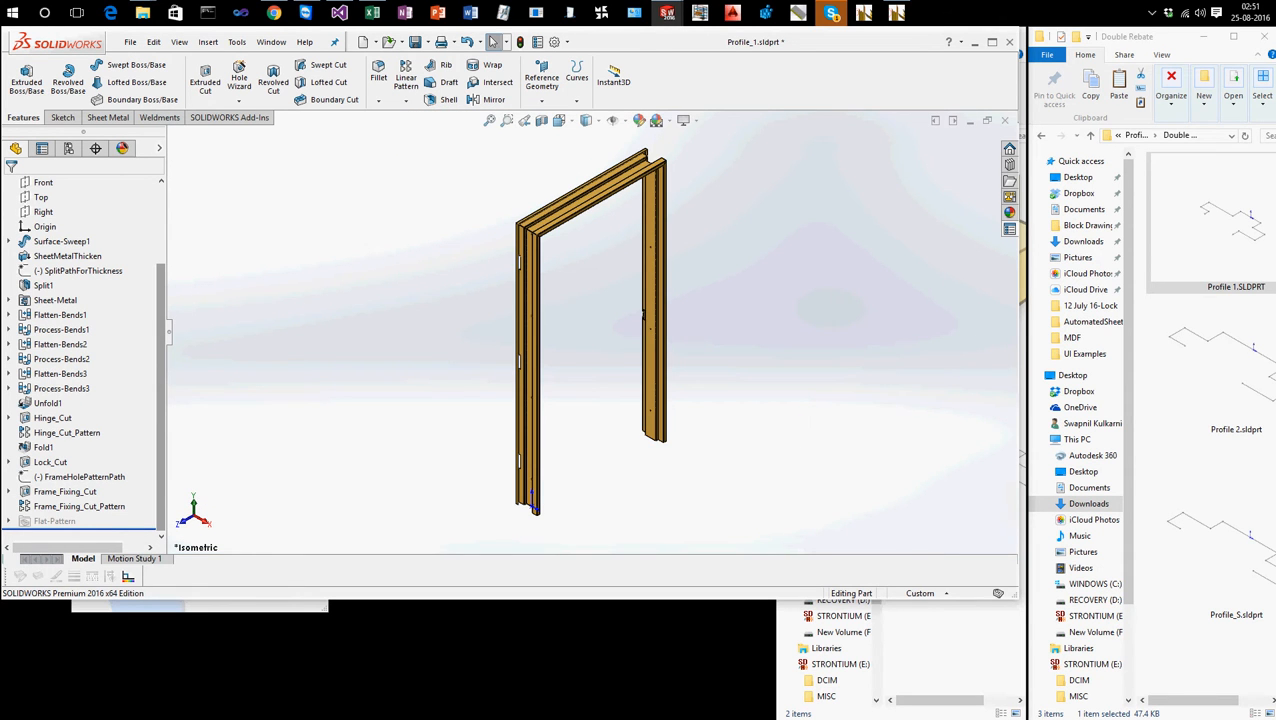
- Expand the cut list and its sub-items to examine the hinge jamb, header and lock jamb bodies
scroll(80, 350, up, 3)
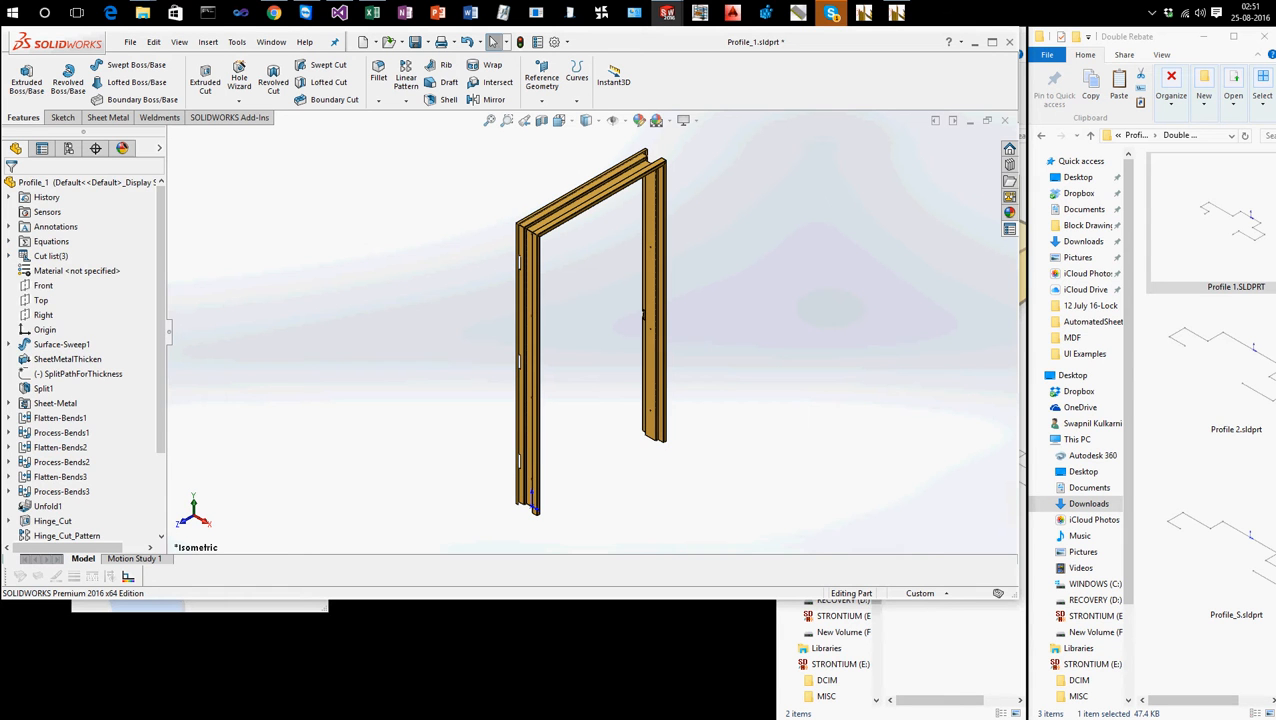
click(9, 256)
click(24, 271)
click(24, 300)
click(24, 329)
click(85, 285)
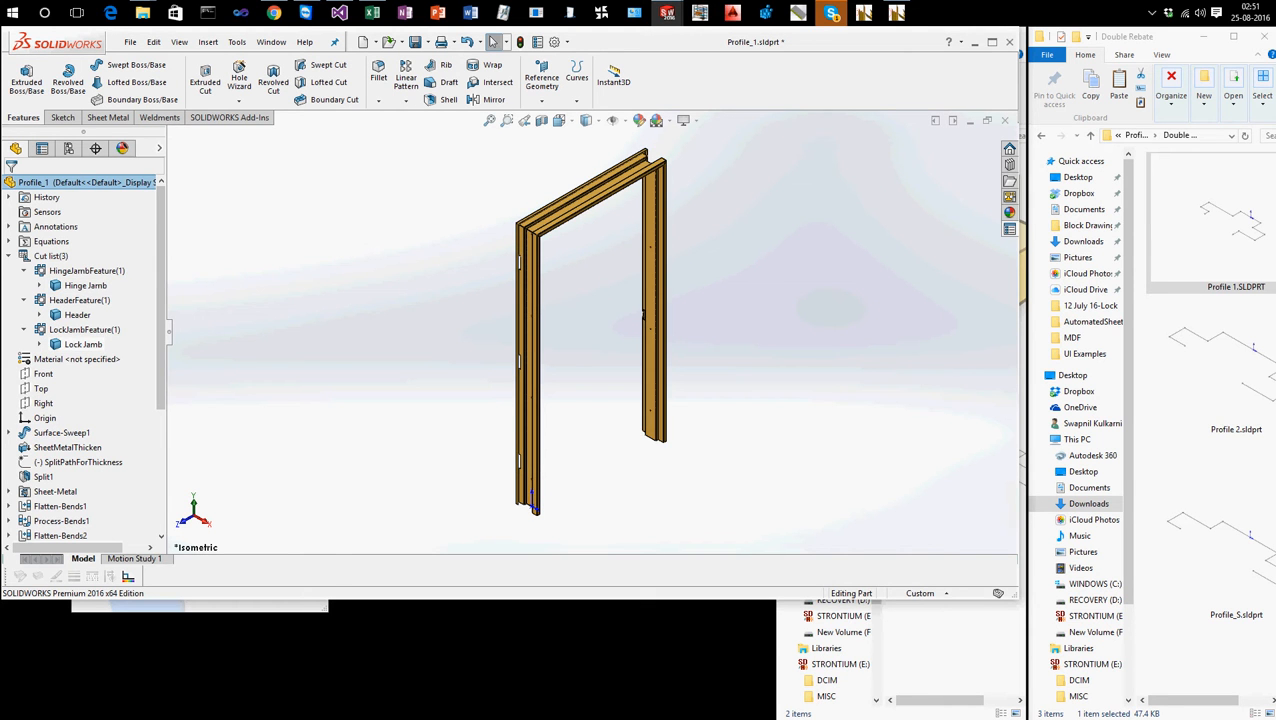
- Return to the output parameters window, keep the DR_Profile 3.sldprt file path and enable SAT export alongside DXF
click(190, 606)
drag(190, 106, 195, 104)
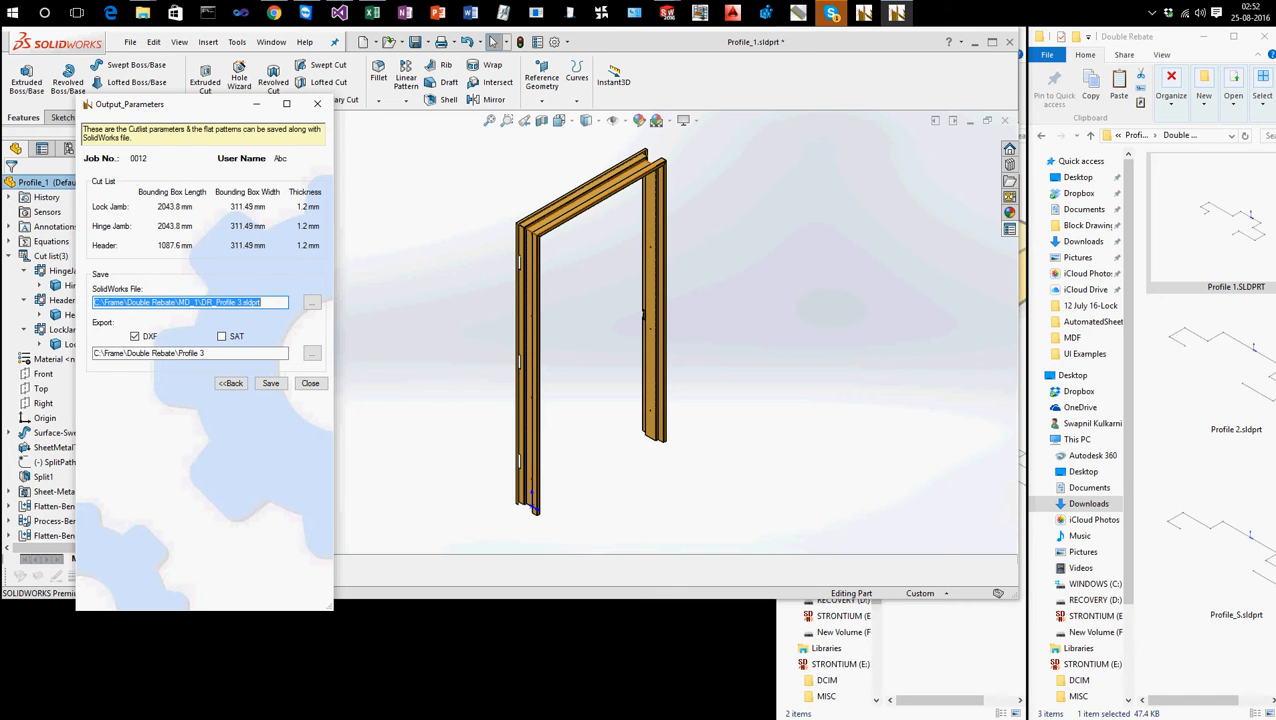
click(262, 302)
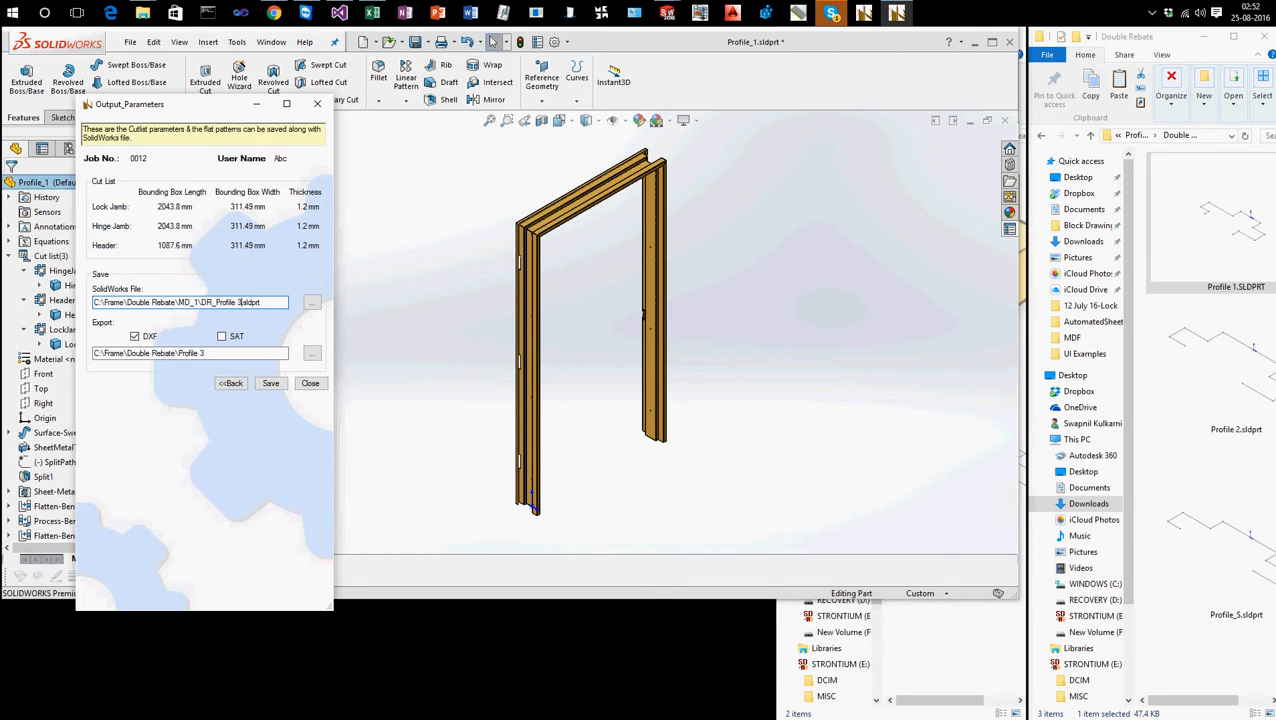
click(221, 336)
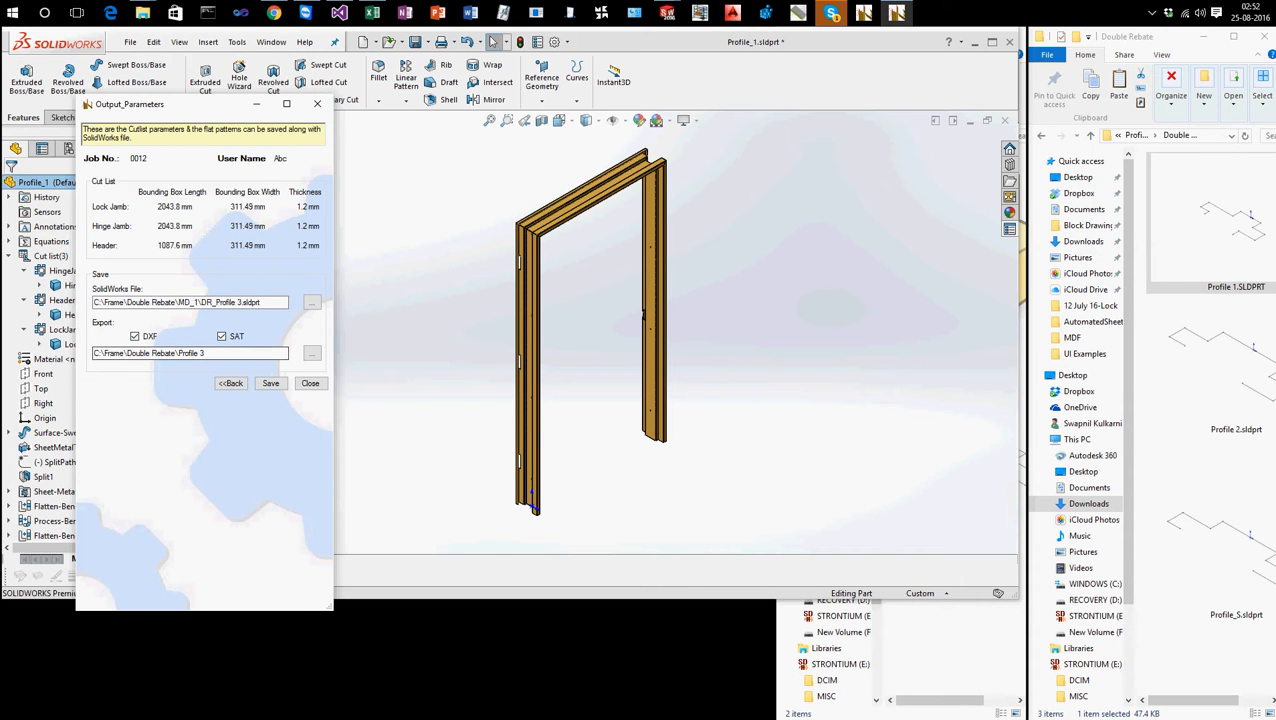
- Go back to the Frame folder in Explorer, save the SolidWorks file with its DXF and SAT exports, and accept the messages
click(271, 383)
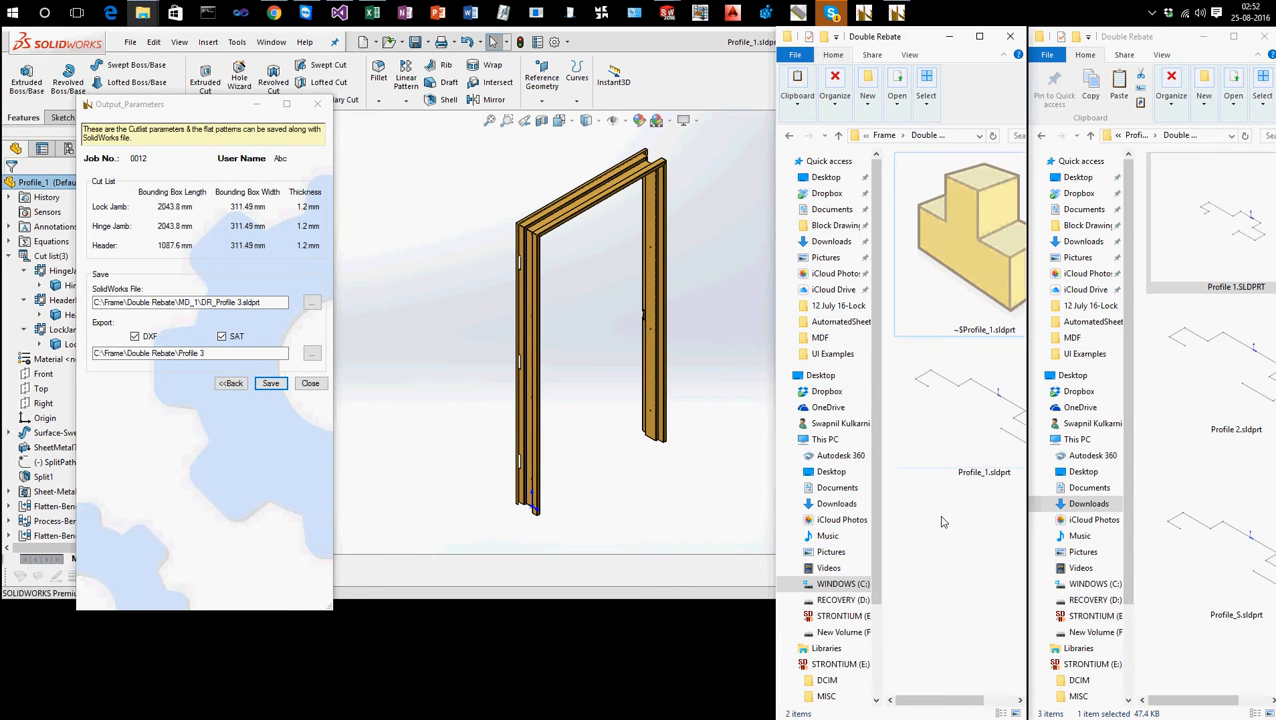
key(BackSpace)
click(981, 308)
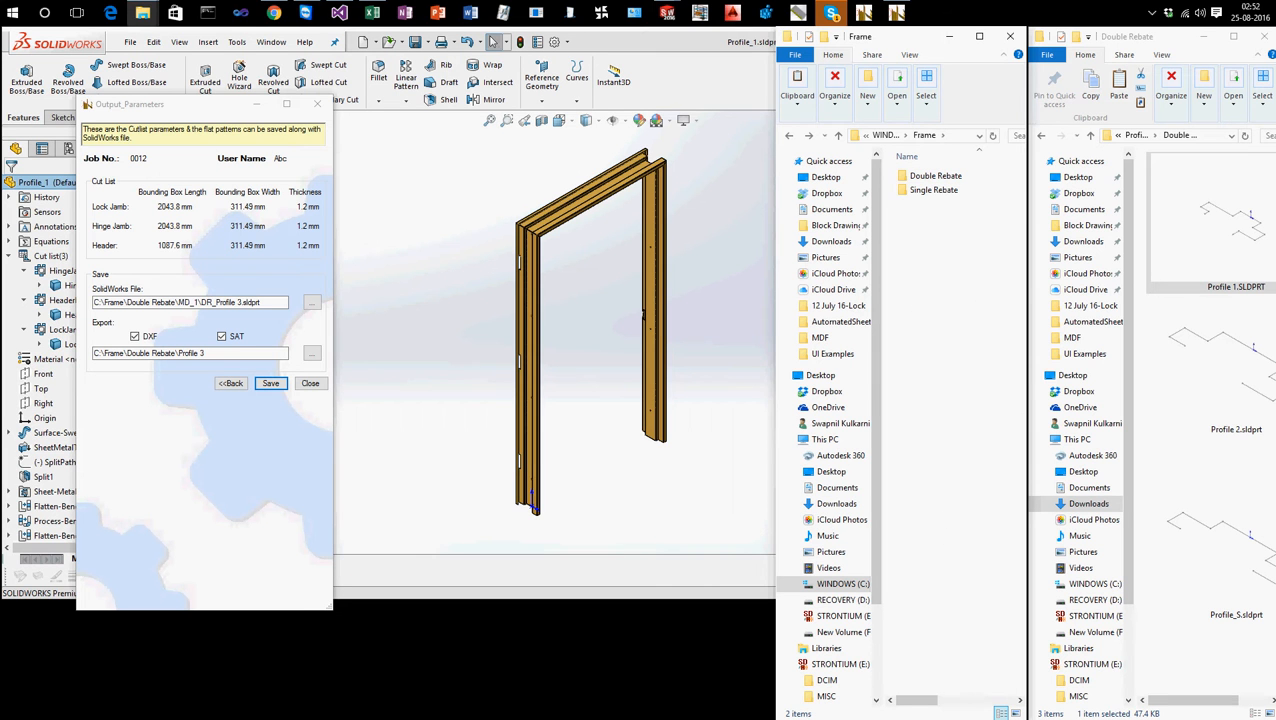
click(271, 383)
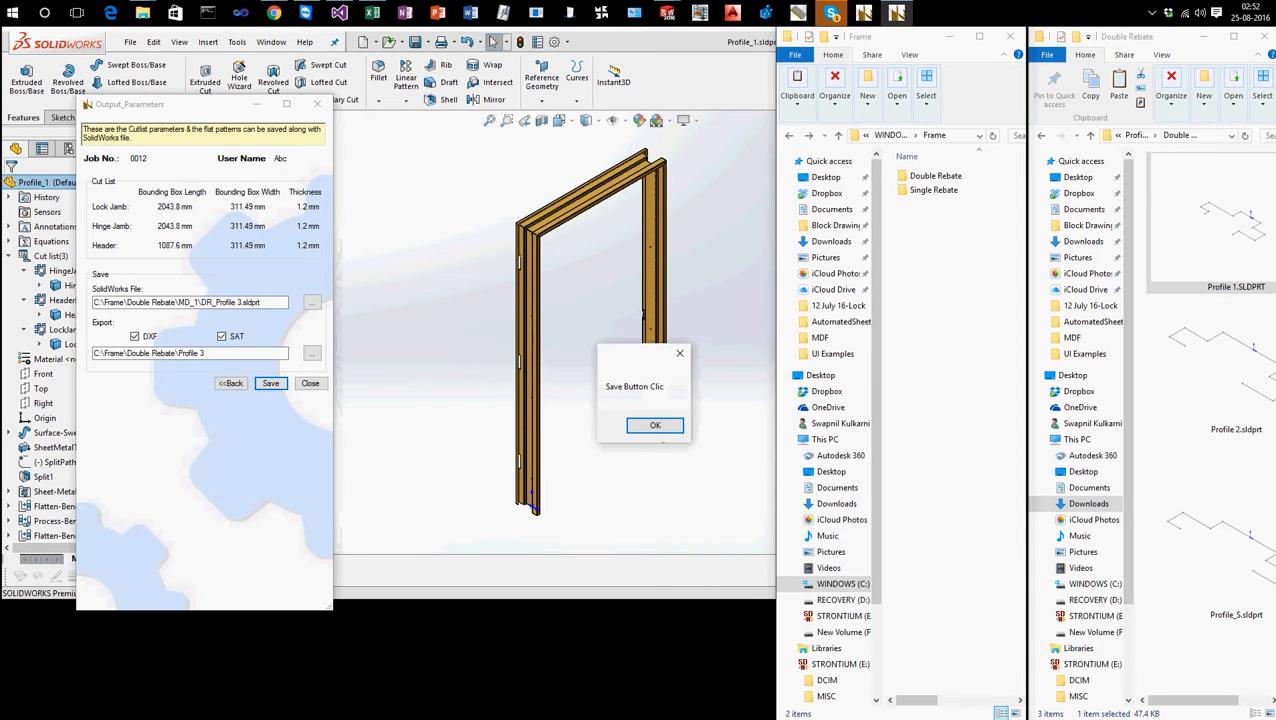
key(Return)
key(Return)
key(Return)
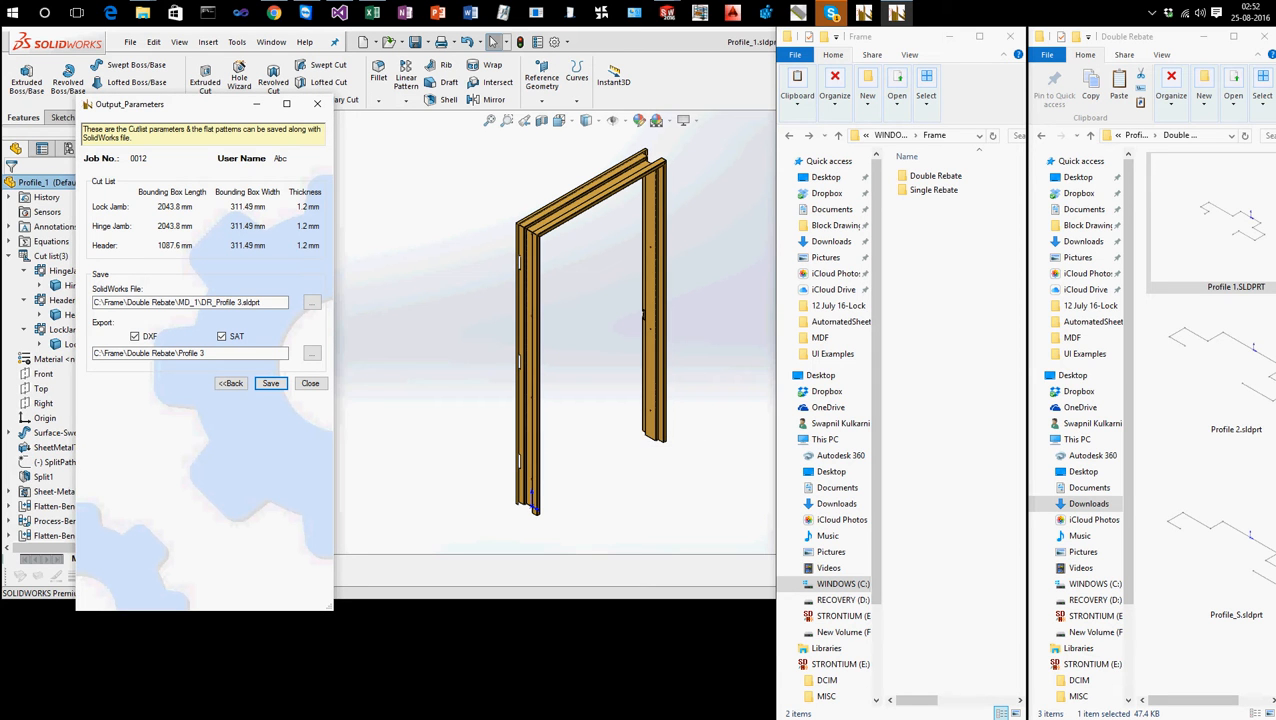
key(Return)
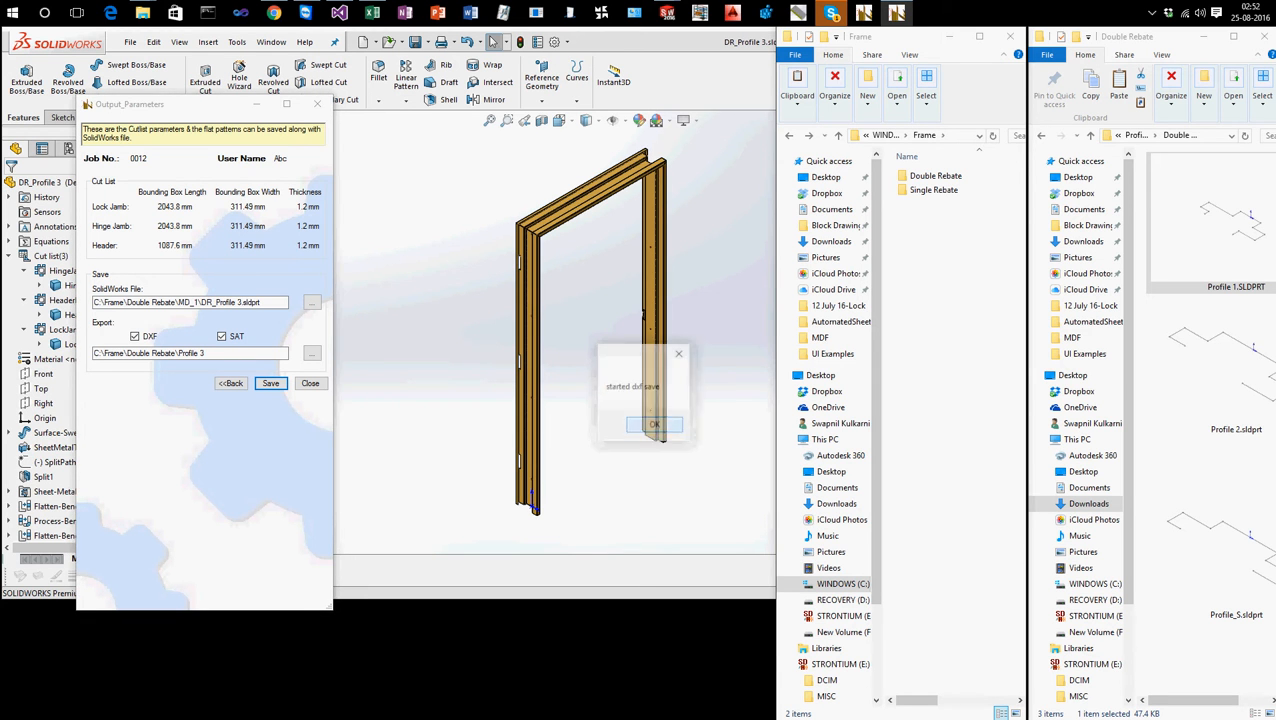
key(Return)
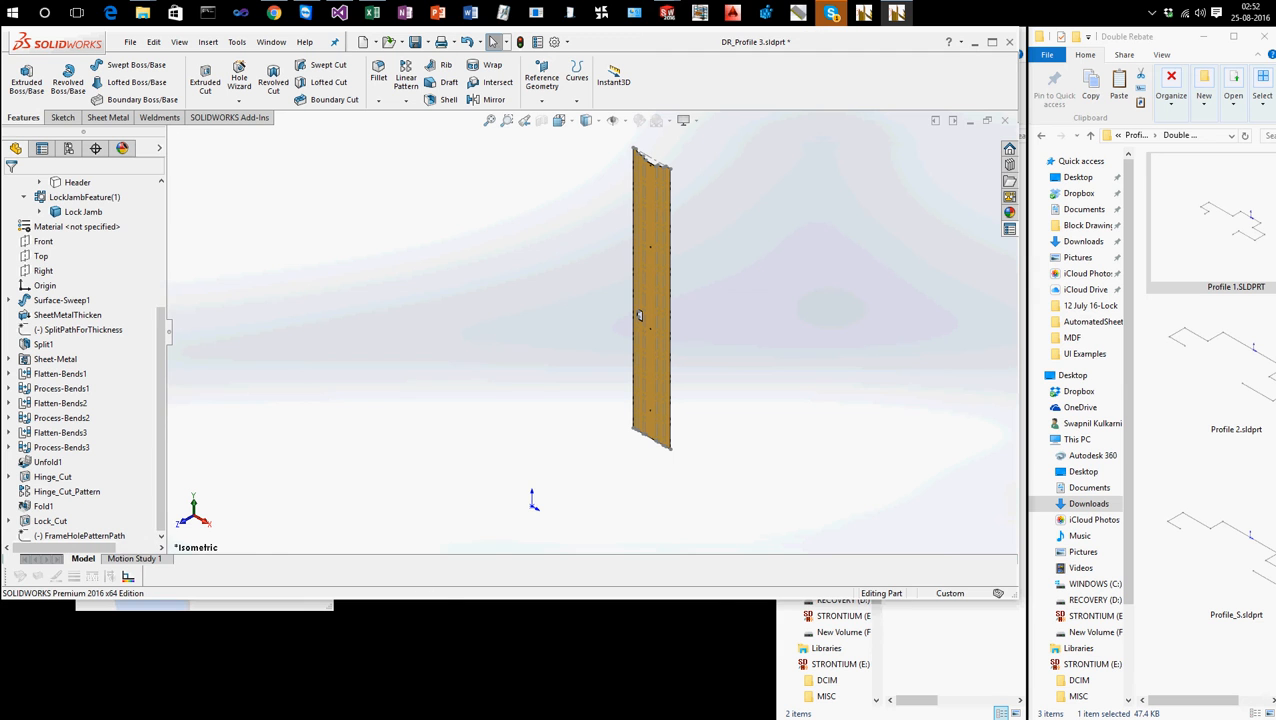
- Open the Profile 3 export folder inside Double Rebate and widen its window to examine the exported files
click(943, 649)
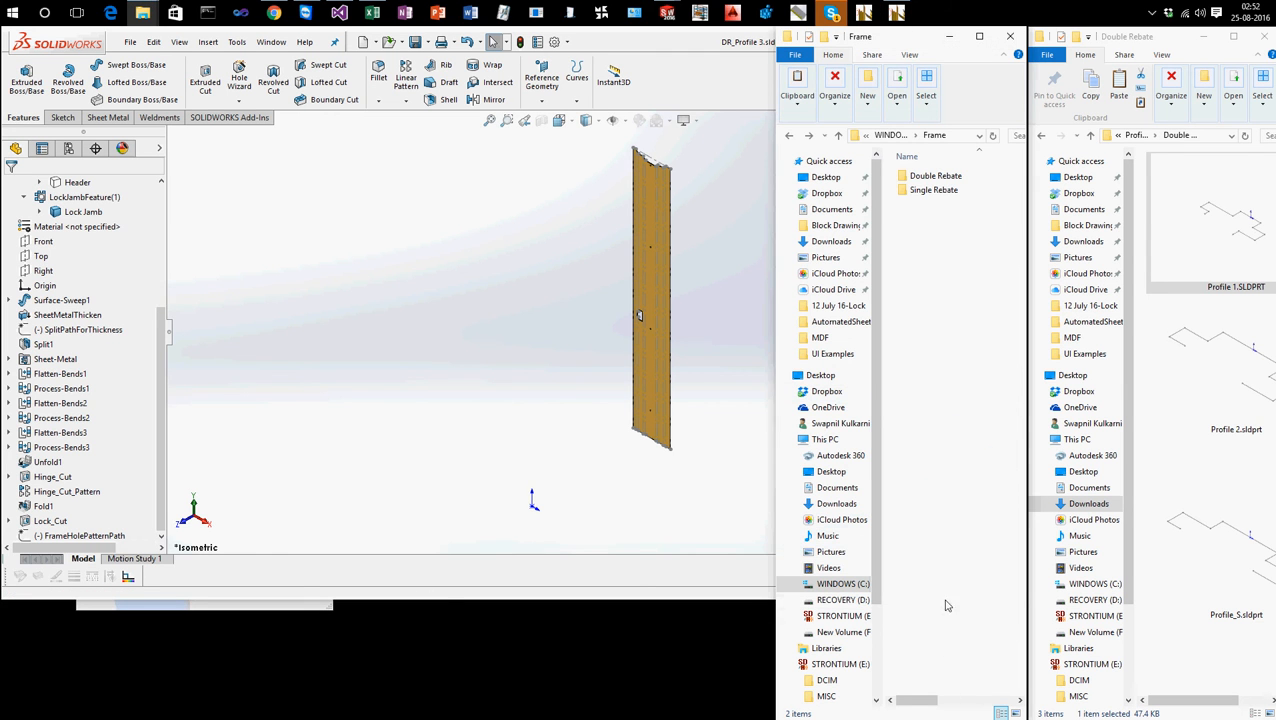
double_click(935, 176)
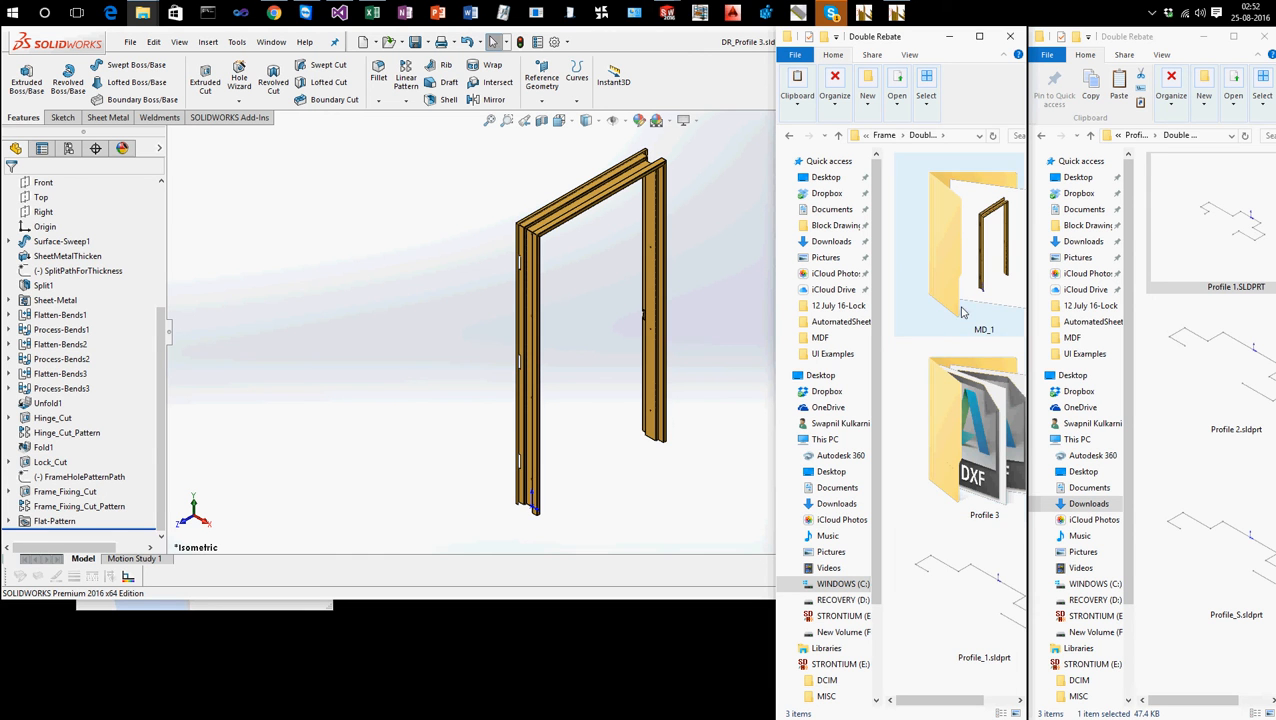
double_click(963, 420)
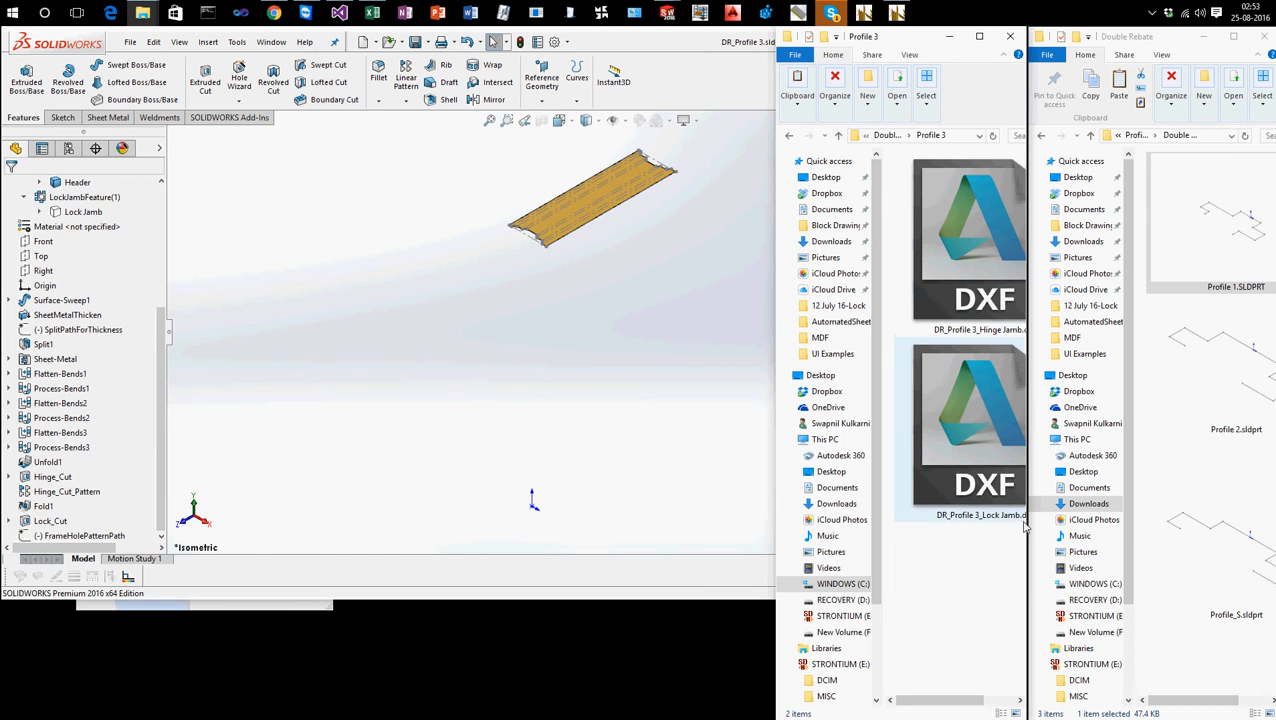
drag(1027, 525, 1128, 525)
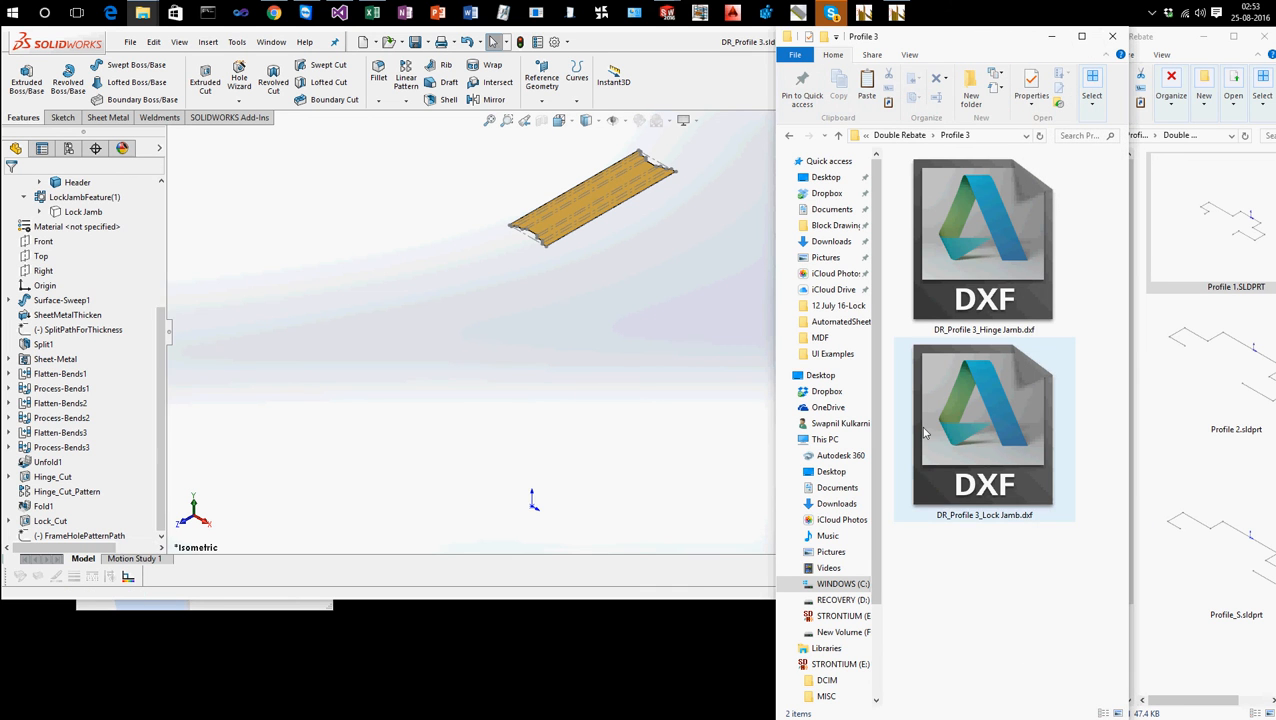
- Show the Profile 3 folder in the Details view and select all the exported DXF and SAT files
right_click(975, 547)
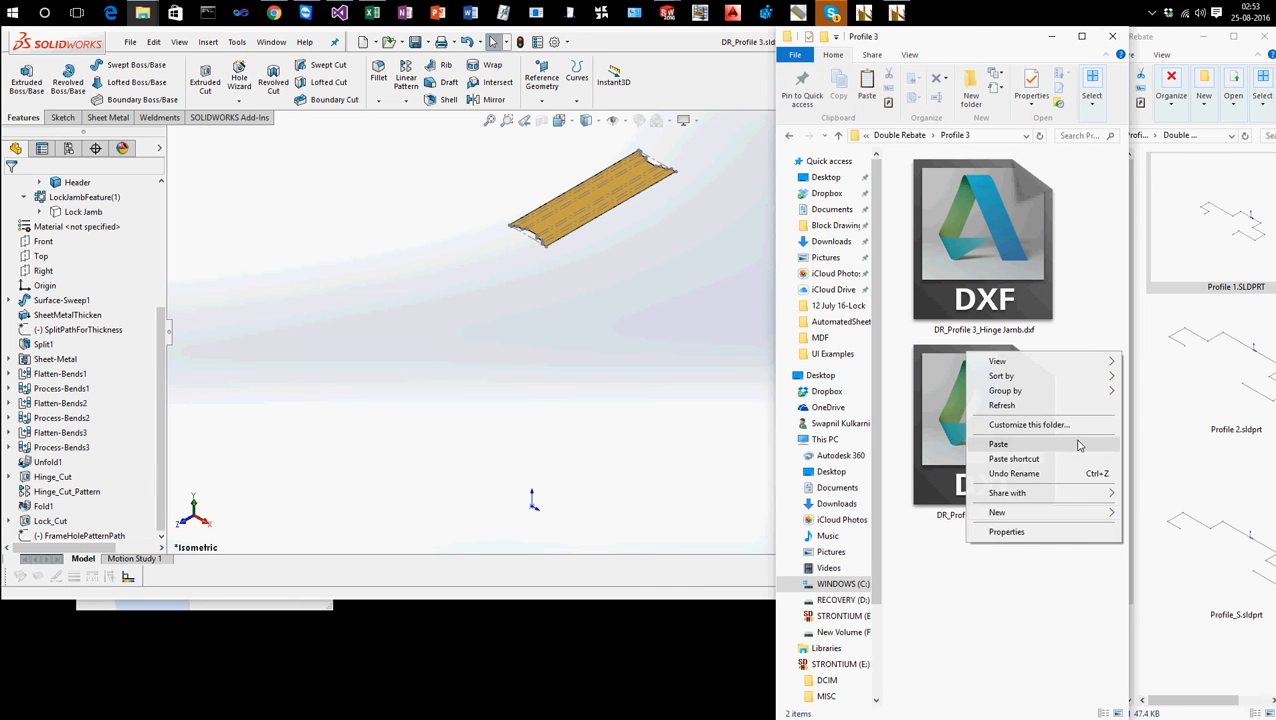
mouse_move(1091, 361)
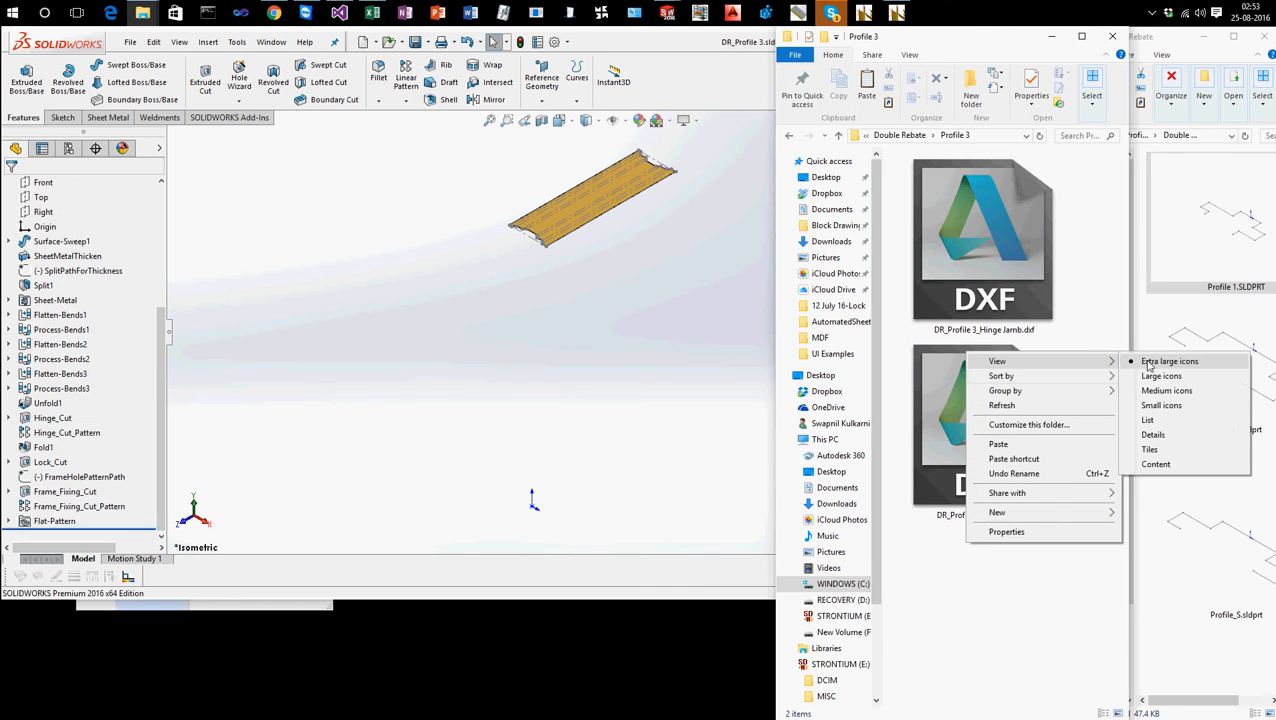
click(1153, 434)
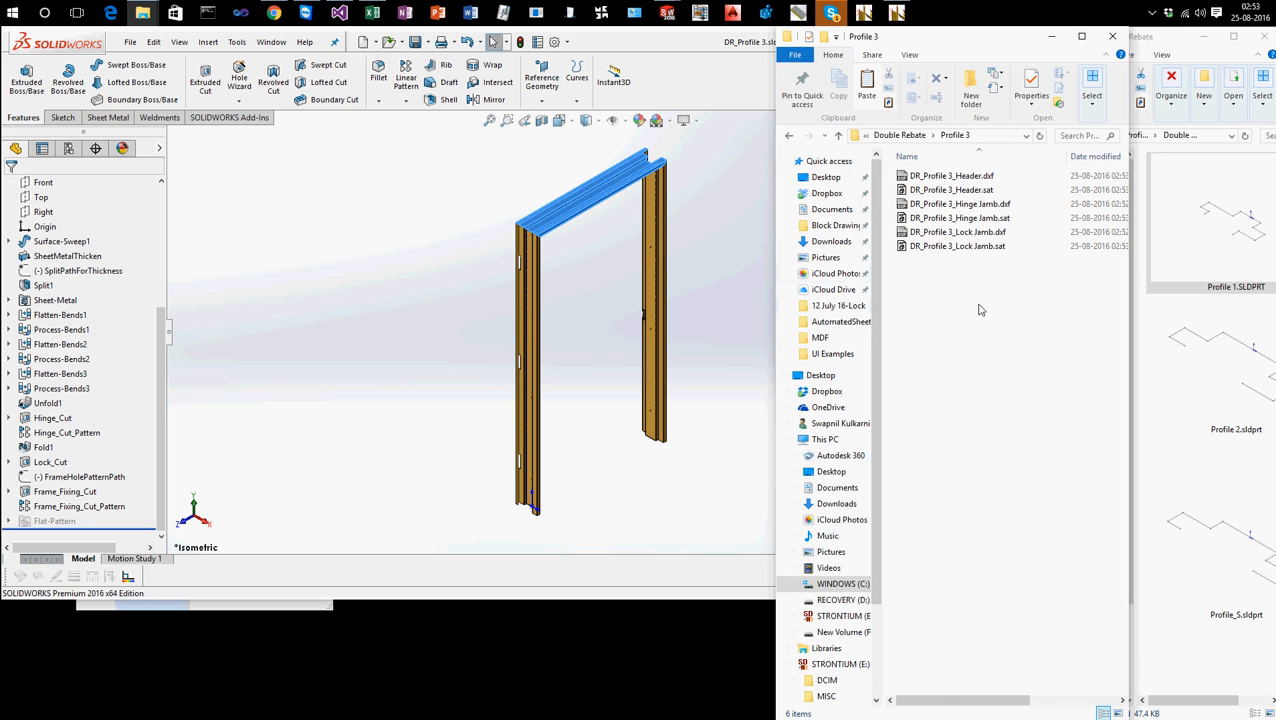
drag(1020, 290, 935, 174)
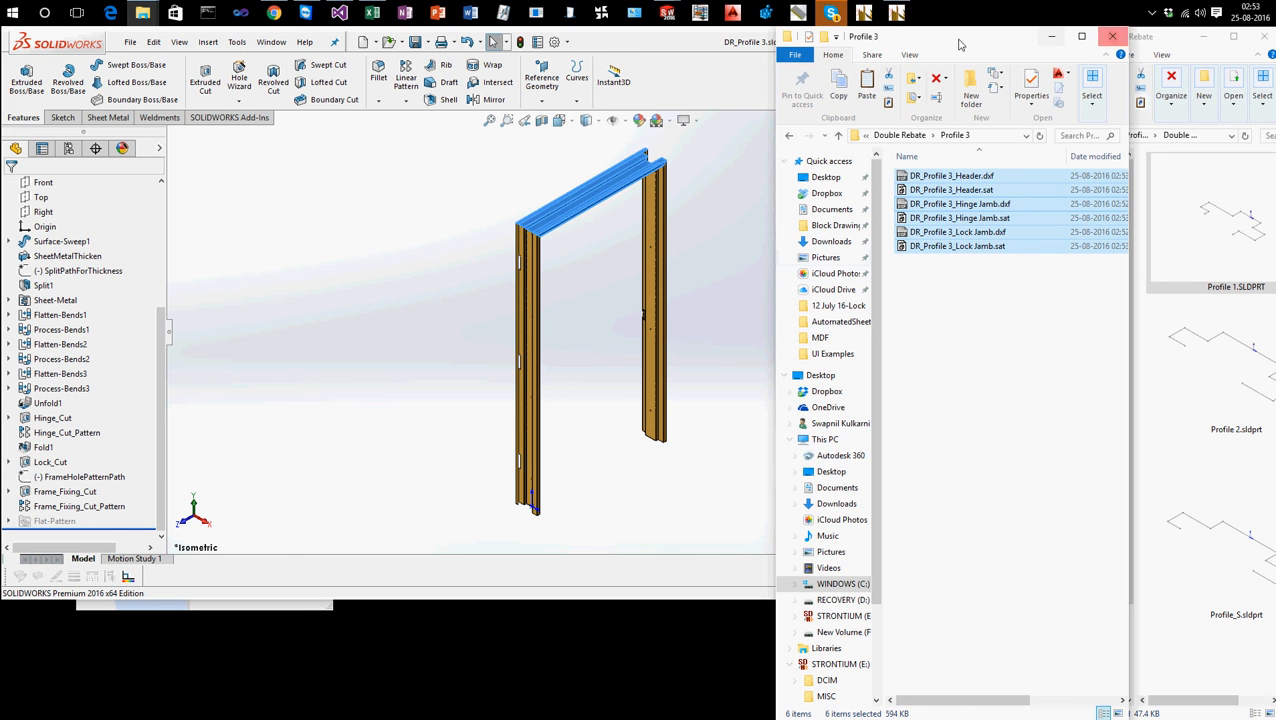
click(1153, 13)
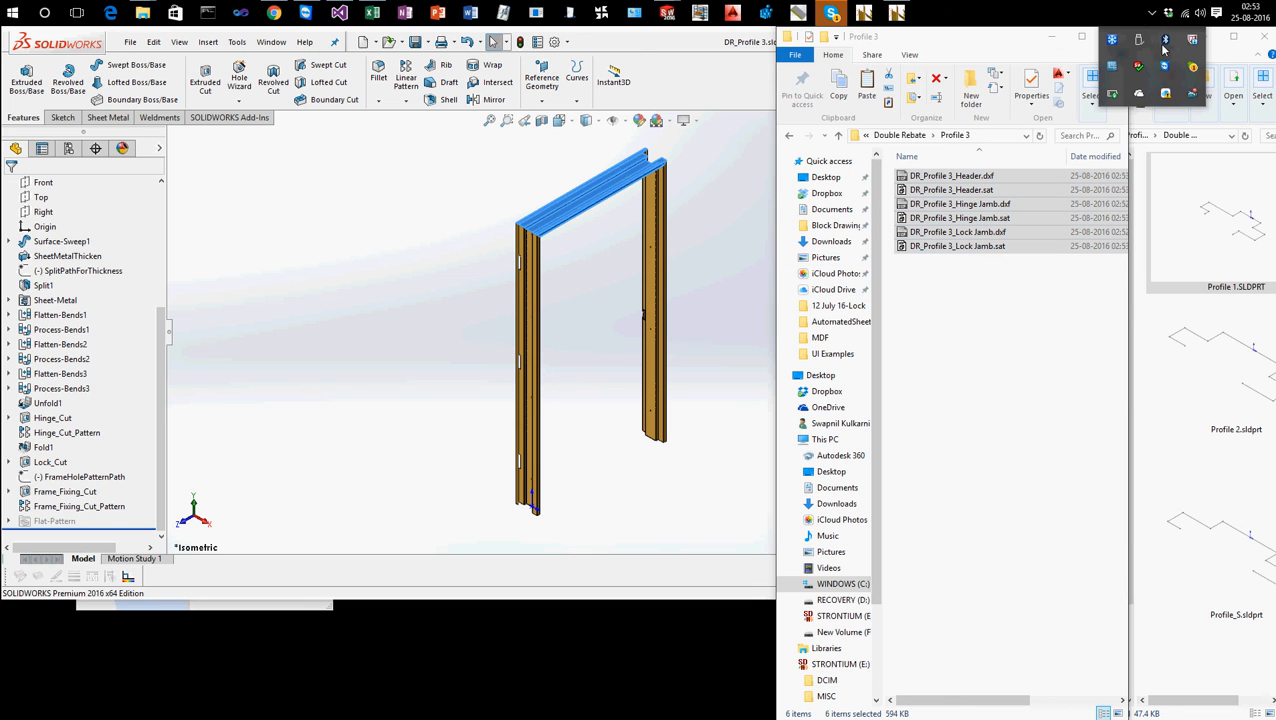